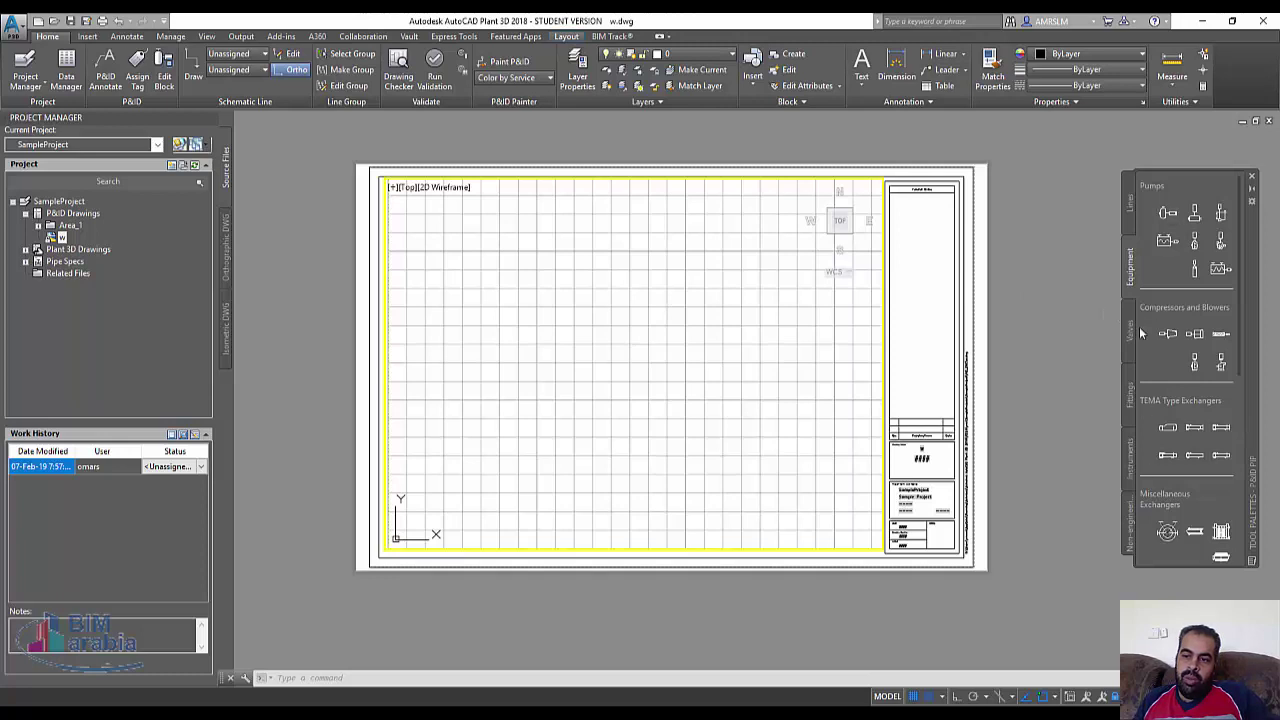
Pick the Horizontal Centrifugal Pump tool from the Pumps section of the Equipment palette
{"action": "left_click", "coordinate": [1169, 213]}
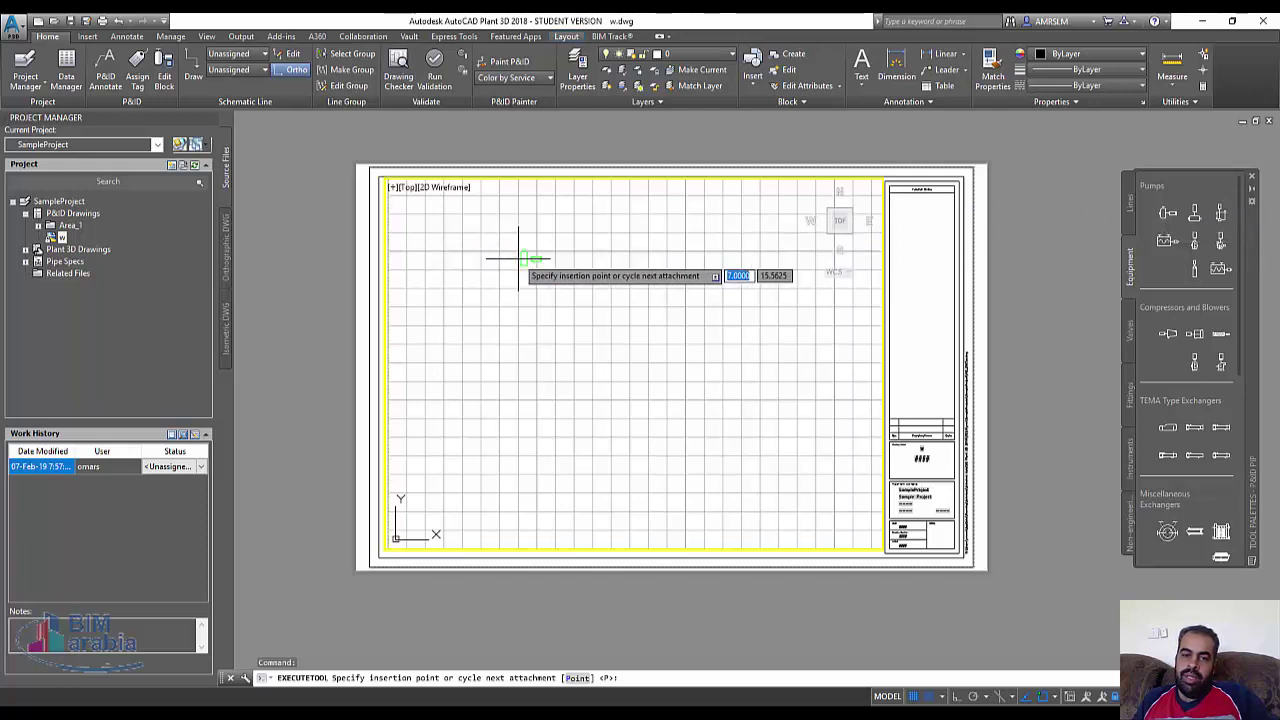
Insert the pump on the sheet, assign tag P-101 with annotation, and place the label above it
{"action": "left_click", "coordinate": [466, 290]}
{"action": "type", "text": "101"}
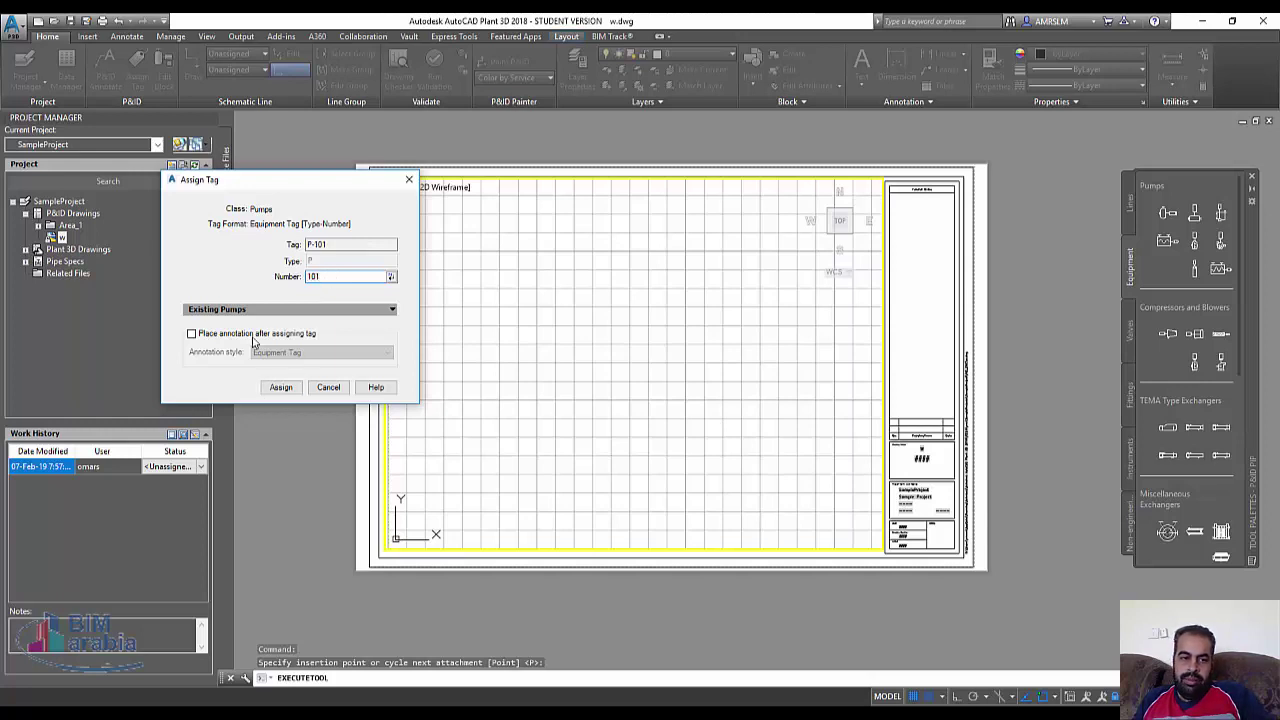
{"action": "left_click", "coordinate": [252, 334]}
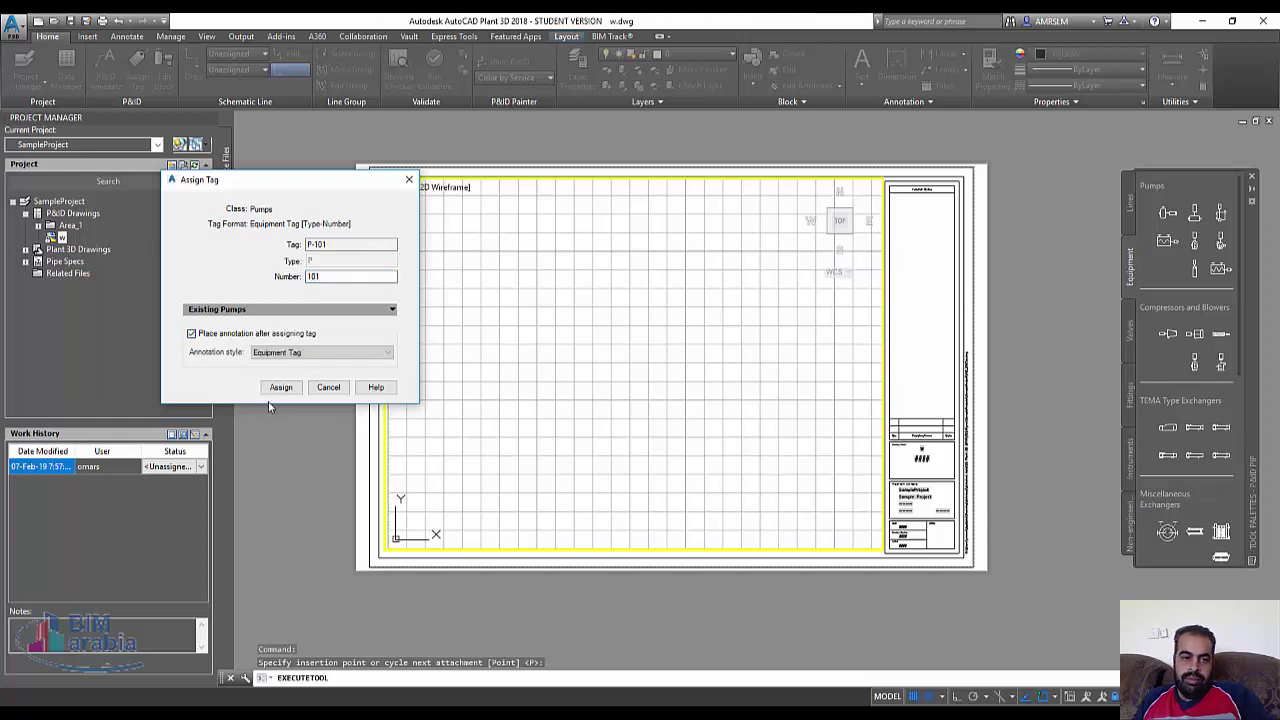
{"action": "left_click", "coordinate": [283, 391]}
{"action": "scroll", "coordinate": [443, 400], "scroll_direction": "up", "scroll_amount": 5}
{"action": "scroll", "coordinate": [525, 231], "scroll_direction": "up", "scroll_amount": 3}
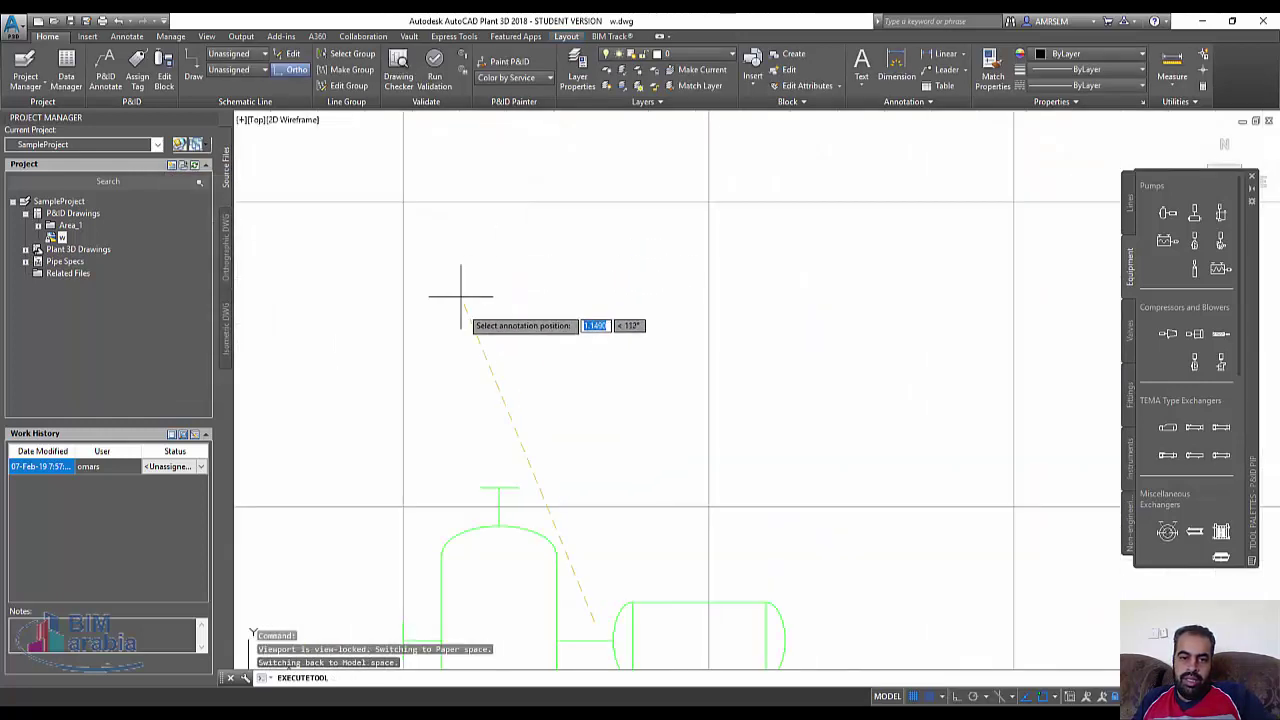
{"action": "scroll", "coordinate": [457, 294], "scroll_direction": "down", "scroll_amount": 2}
{"action": "left_click", "coordinate": [470, 310]}
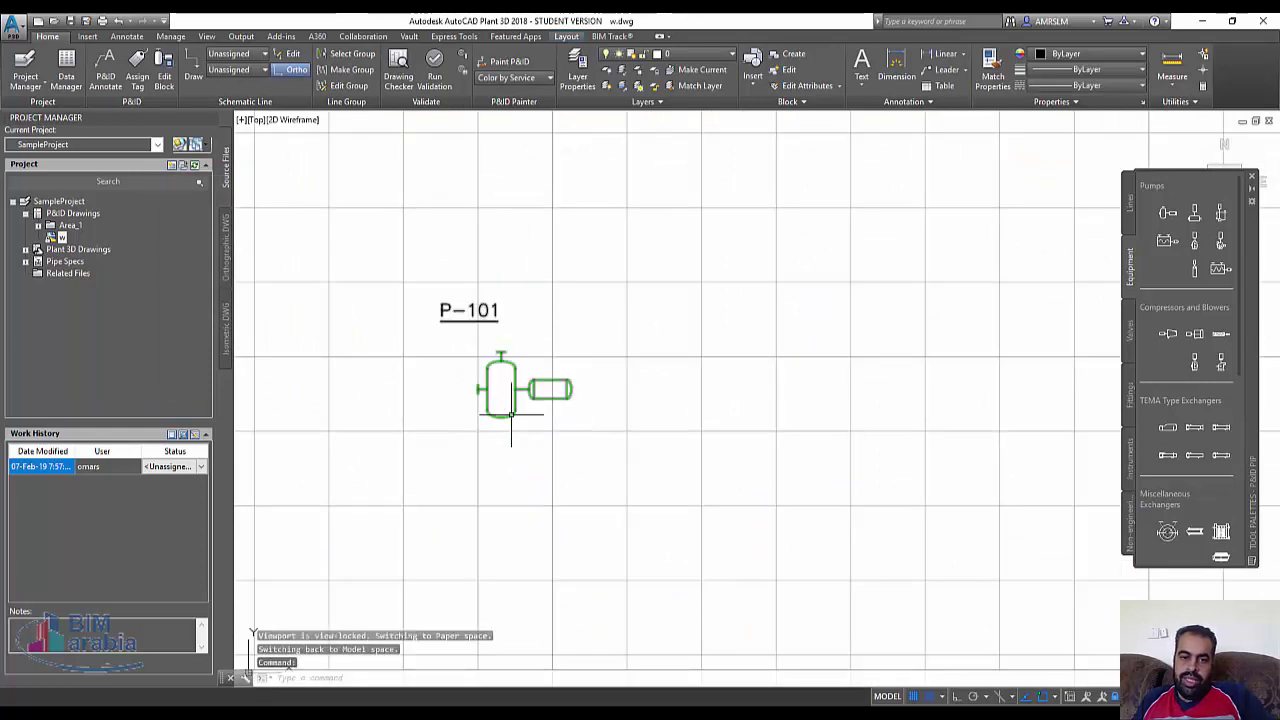
Open Project Setup from Project Manager and go to P&ID DWG Settings > P&ID Class Definitions
{"action": "left_click", "coordinate": [42, 90]}
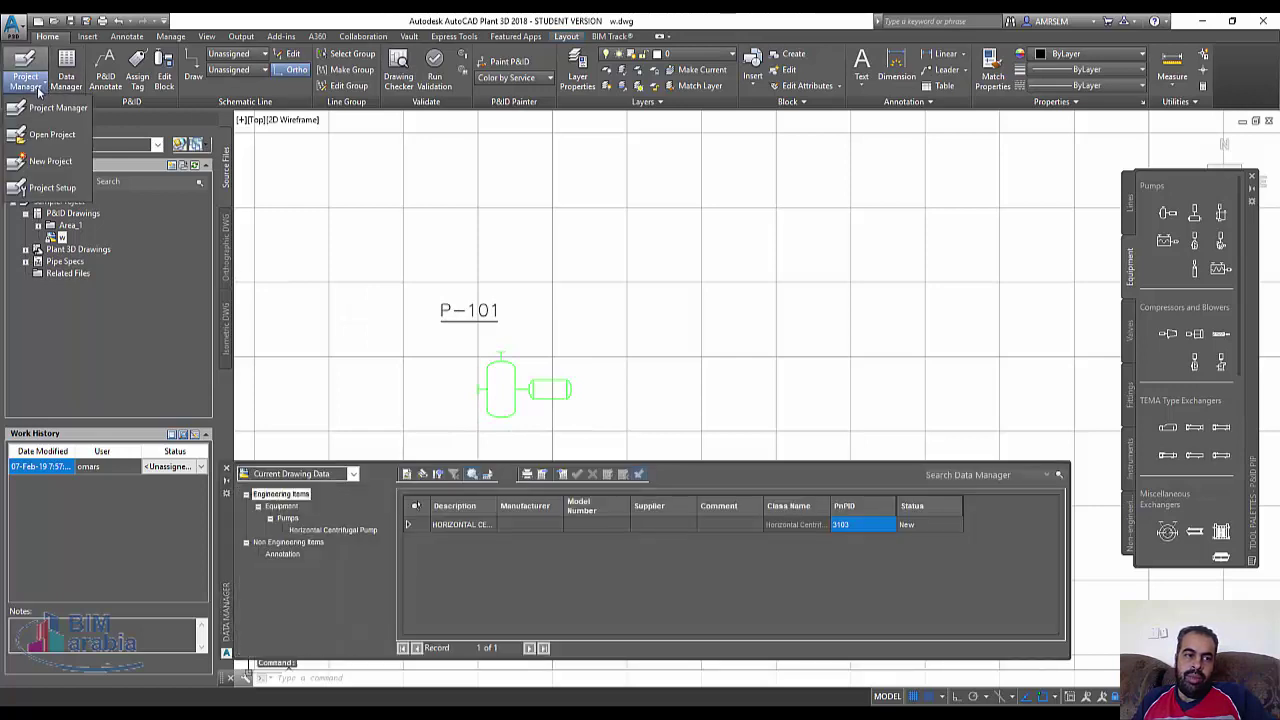
{"action": "left_click", "coordinate": [55, 188]}
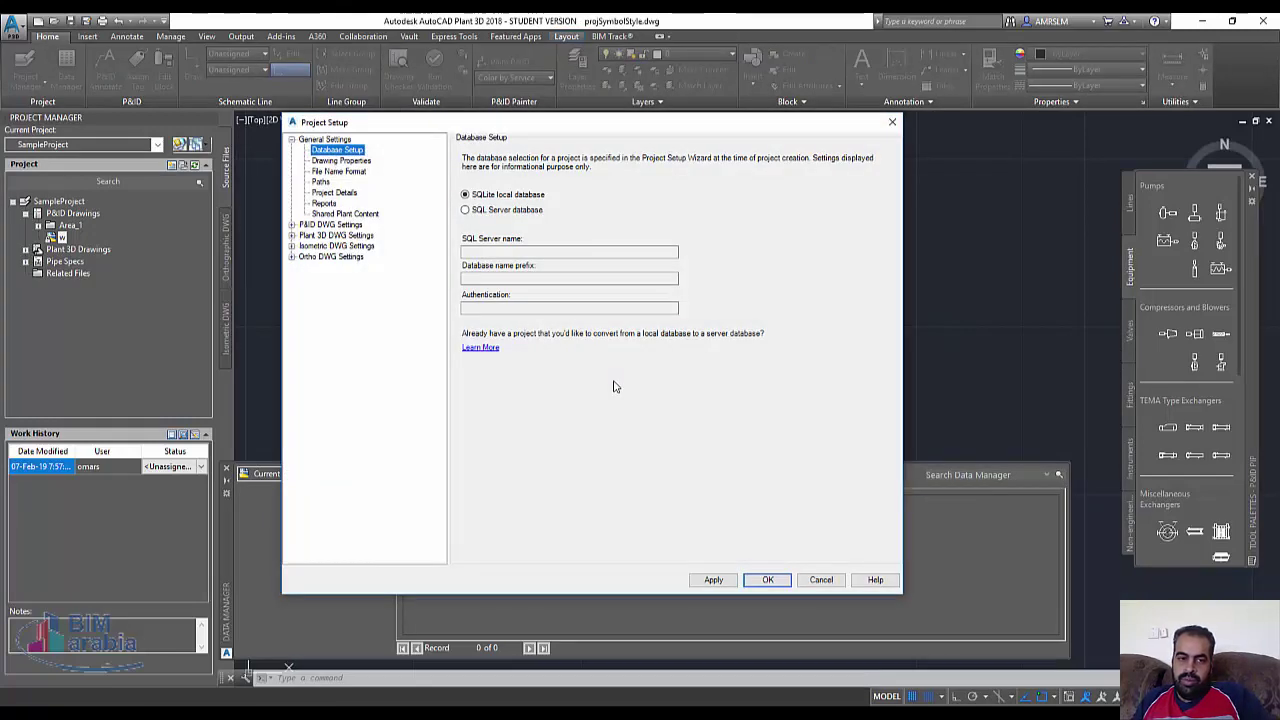
{"action": "left_click", "coordinate": [300, 226]}
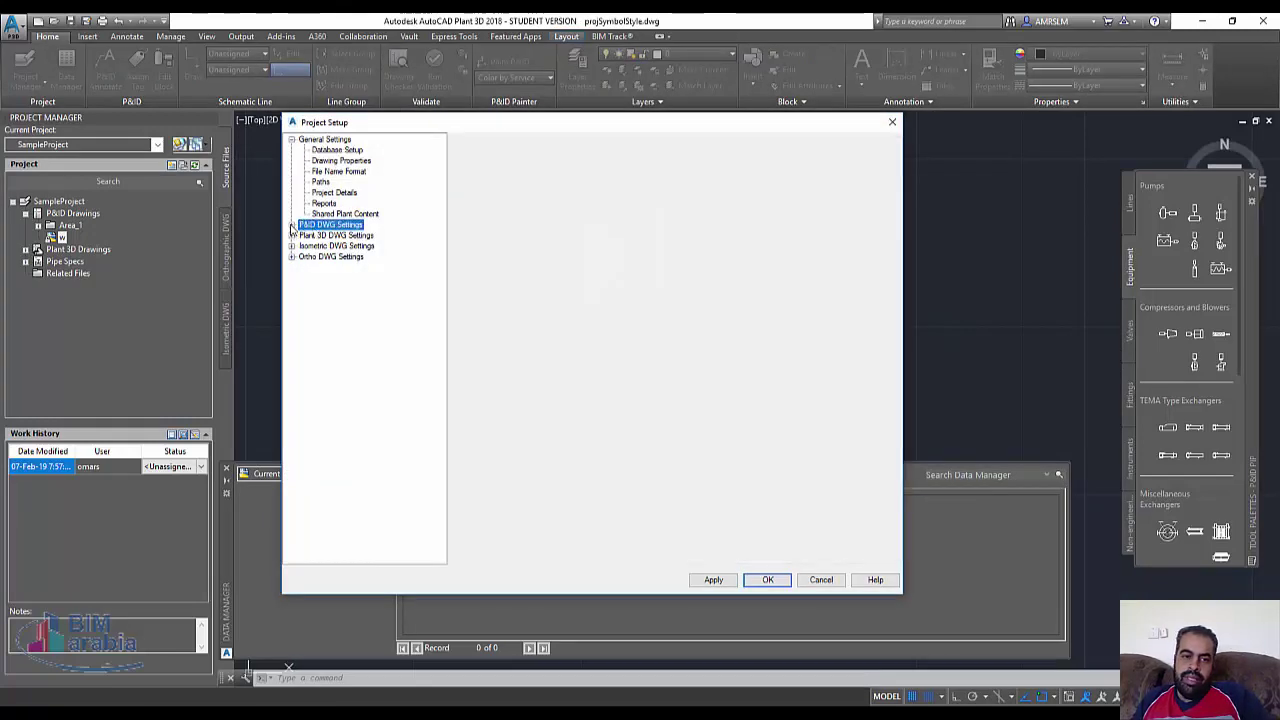
{"action": "left_click", "coordinate": [291, 225]}
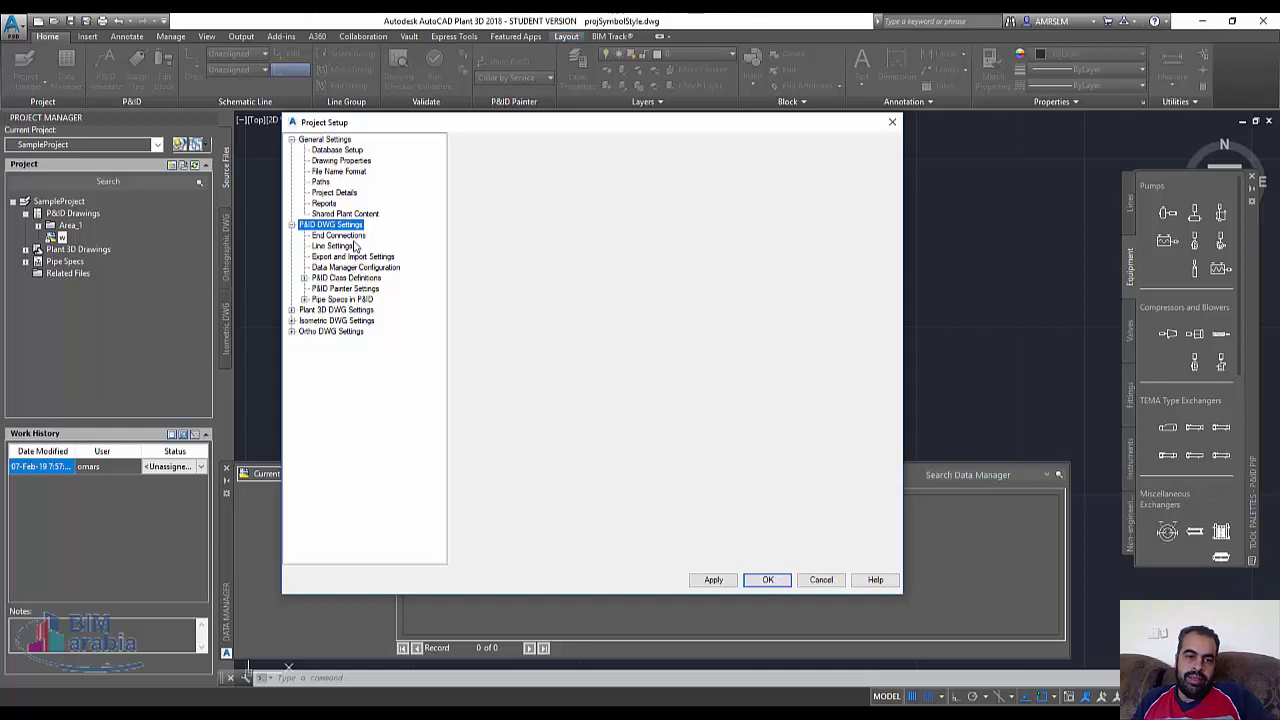
{"action": "left_click", "coordinate": [355, 278]}
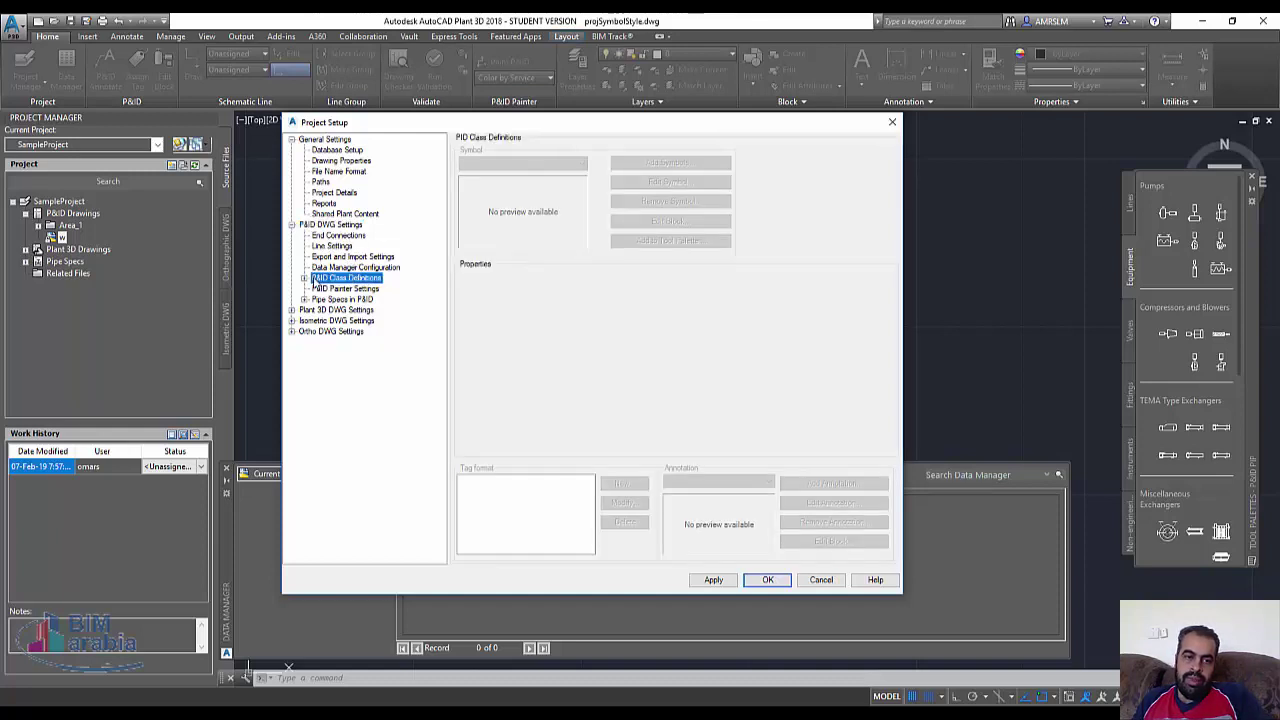
Navigate Engineering Items > Equipment > Pumps > Horizontal Centrifugal Pump and choose Add Symbols
{"action": "left_click", "coordinate": [304, 278]}
{"action": "left_click", "coordinate": [345, 289]}
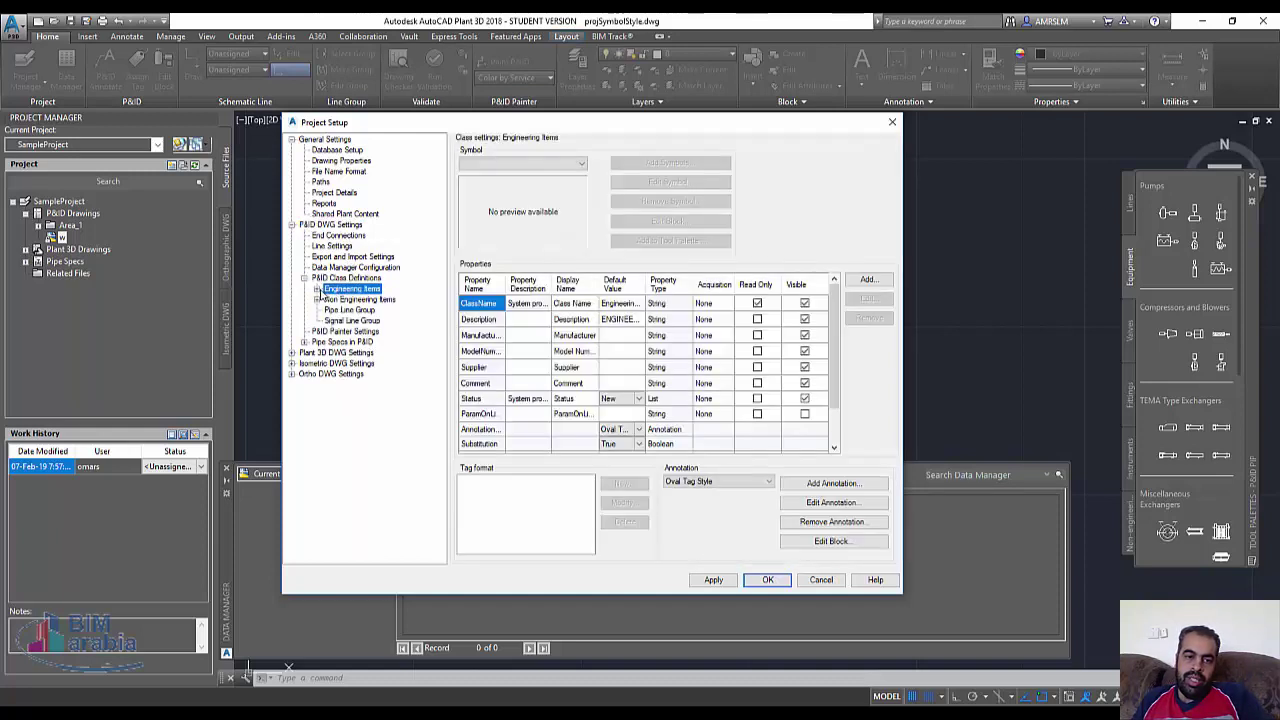
{"action": "left_click", "coordinate": [317, 289]}
{"action": "left_click", "coordinate": [354, 300]}
{"action": "left_click", "coordinate": [331, 300]}
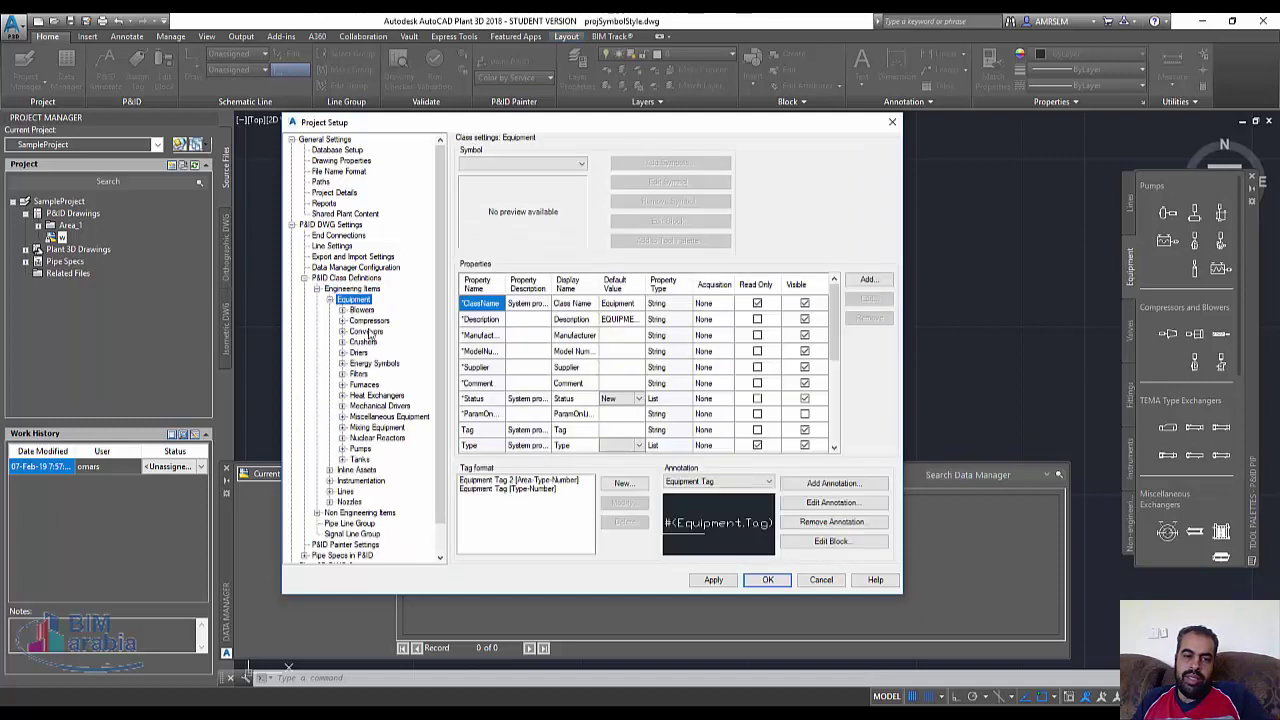
{"action": "left_click", "coordinate": [360, 448]}
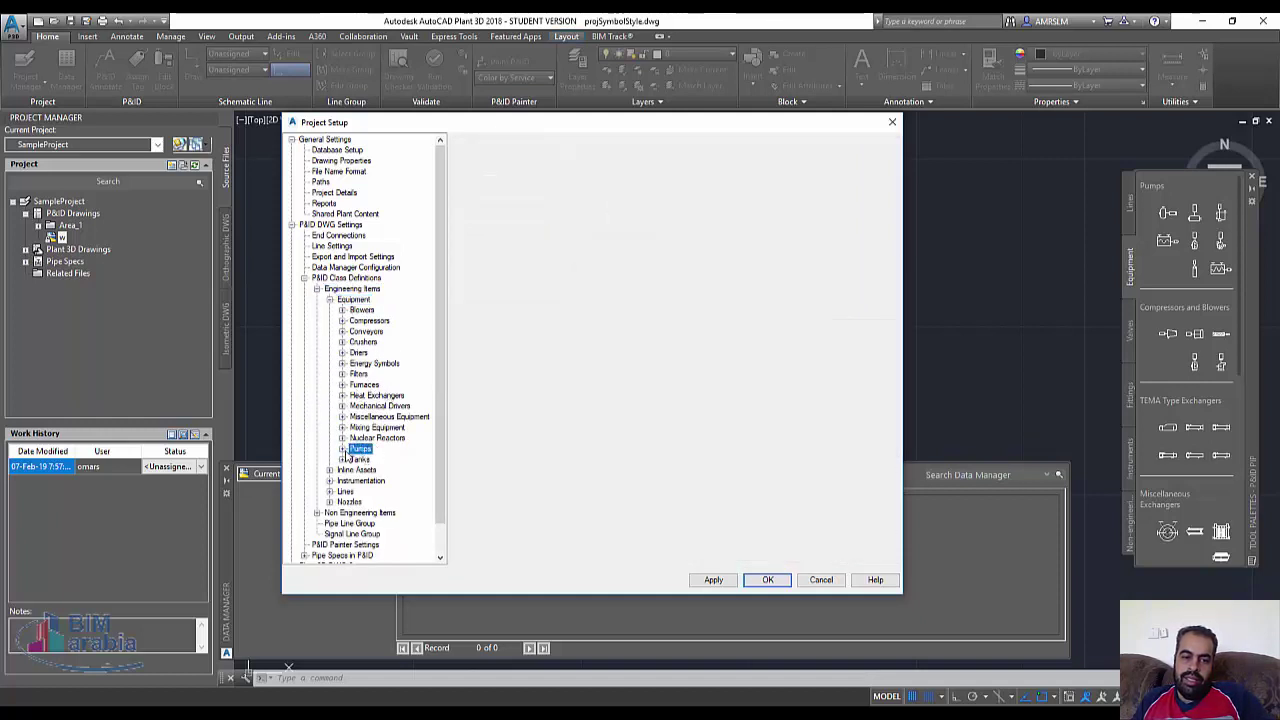
{"action": "left_click", "coordinate": [342, 449]}
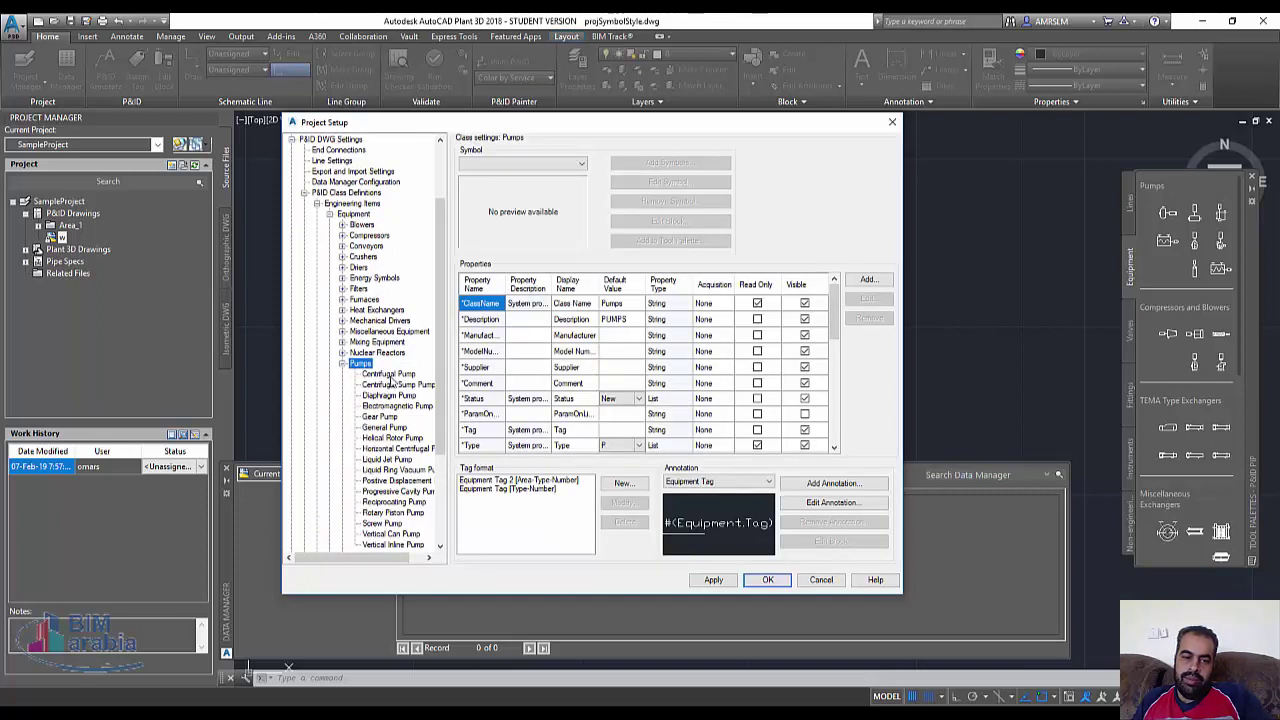
{"action": "left_click", "coordinate": [396, 449]}
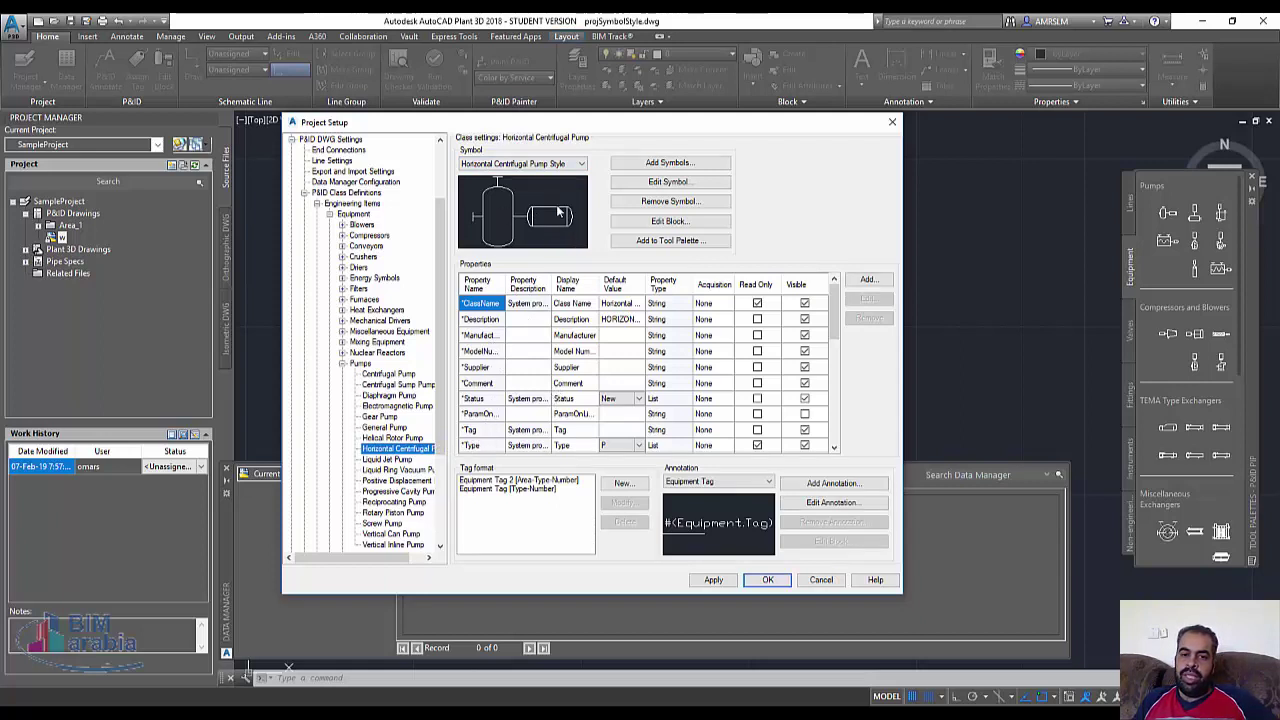
{"action": "left_click_drag", "start_coordinate": [600, 122], "coordinate": [640, 133]}
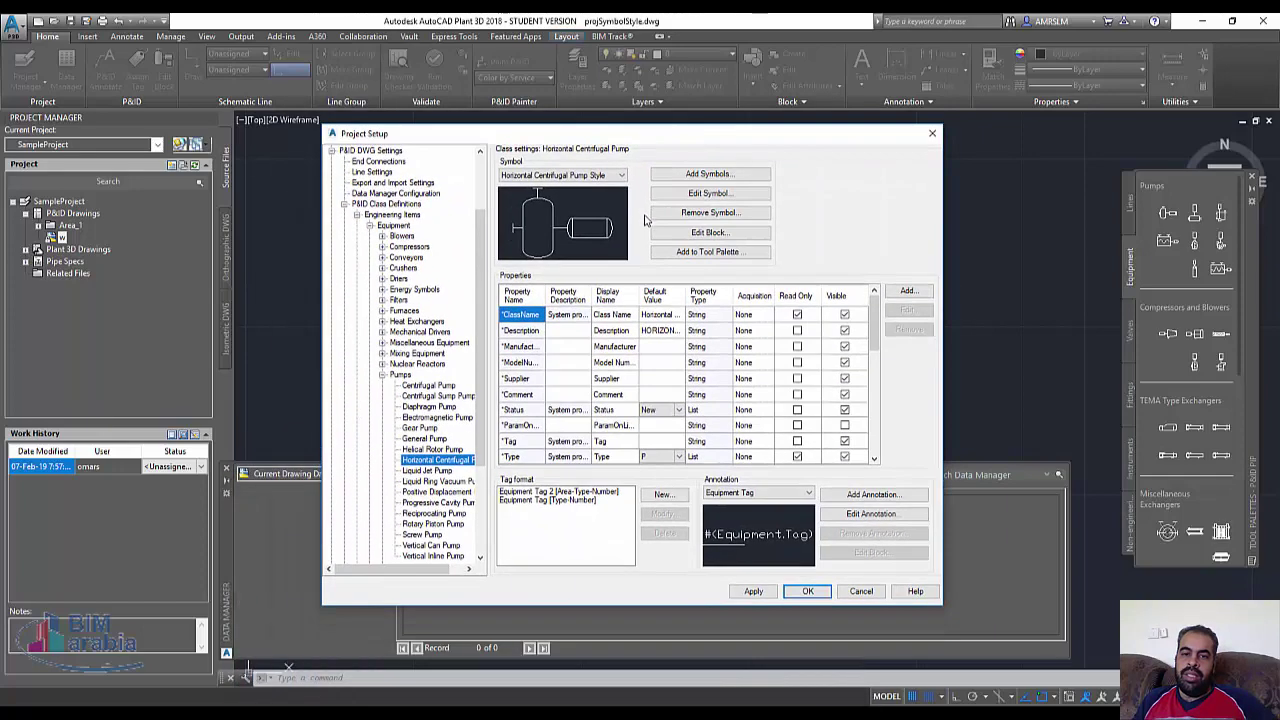
{"action": "left_click", "coordinate": [722, 180]}
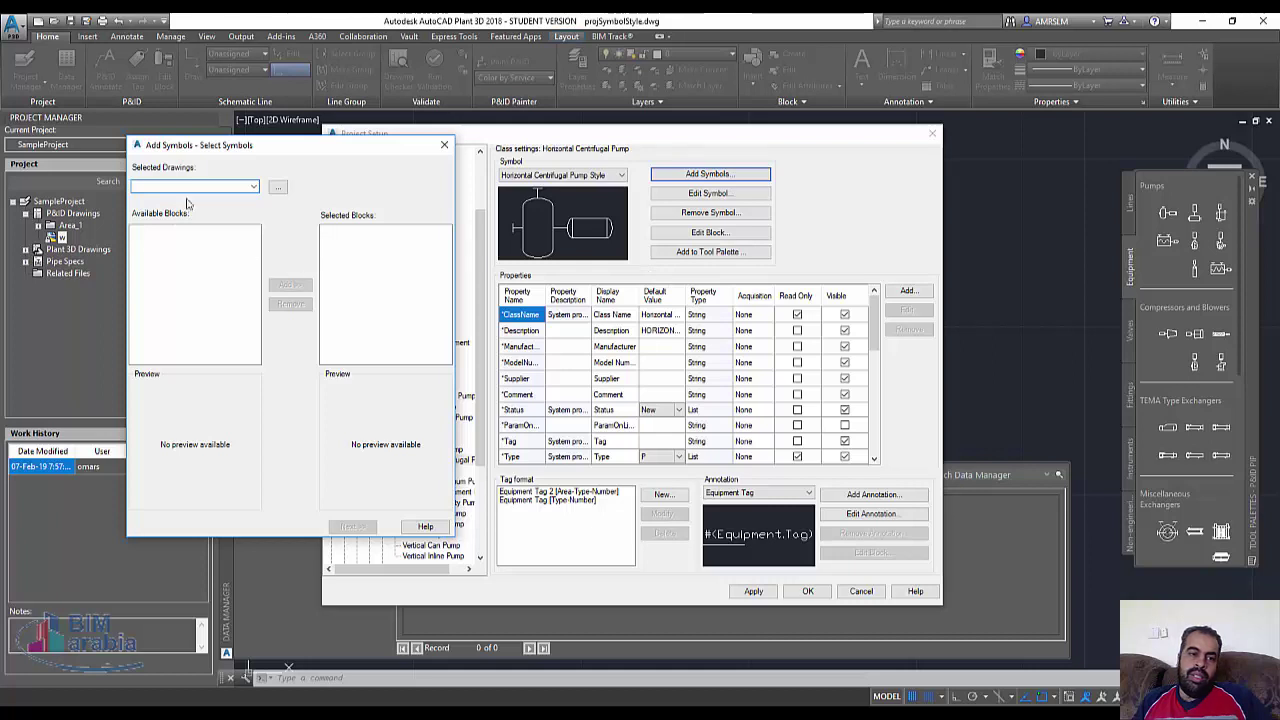
Load the symbol blocks from the projSymbolStyle drawing in the SampleProject folder
{"action": "left_click", "coordinate": [277, 190]}
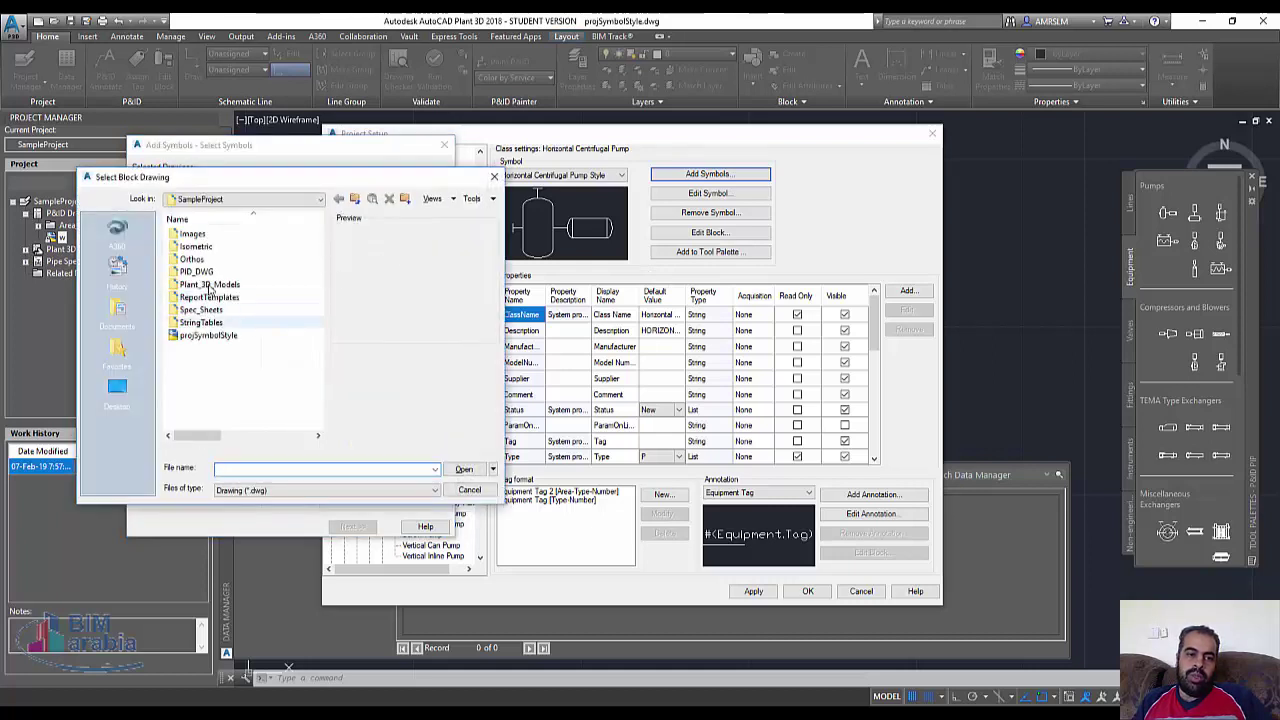
{"action": "left_click", "coordinate": [277, 199]}
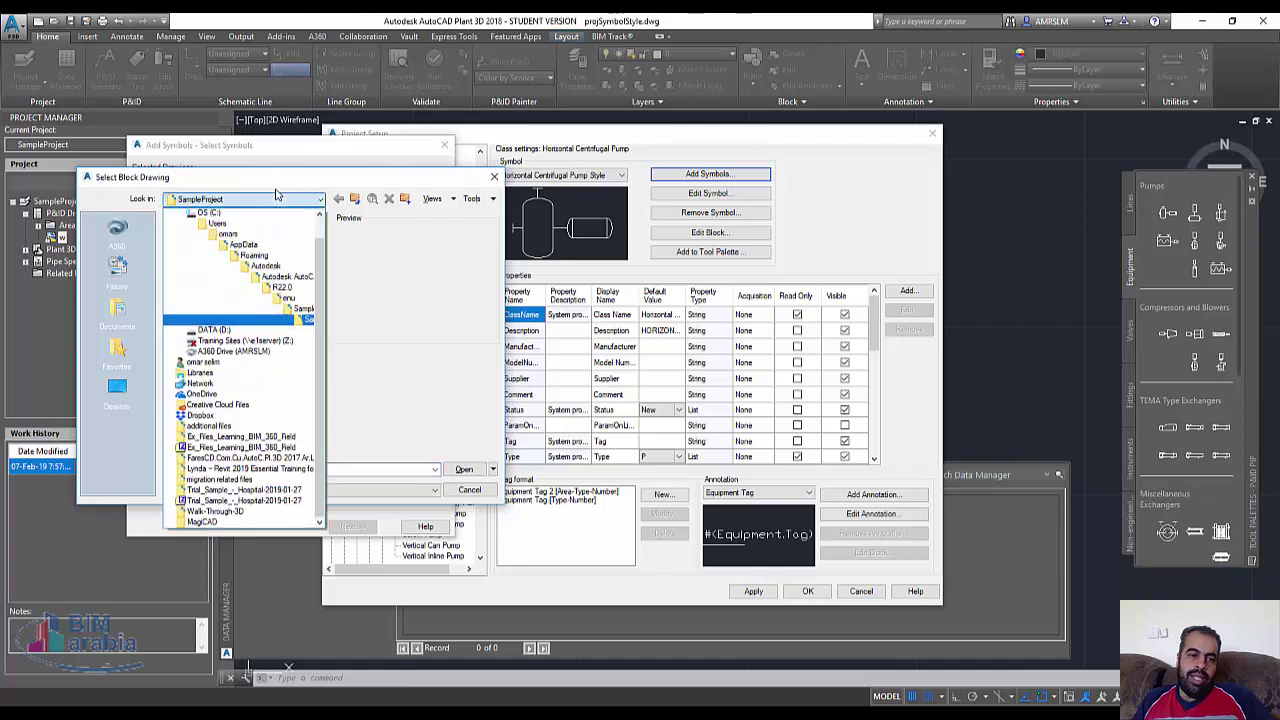
{"action": "left_click", "coordinate": [277, 199]}
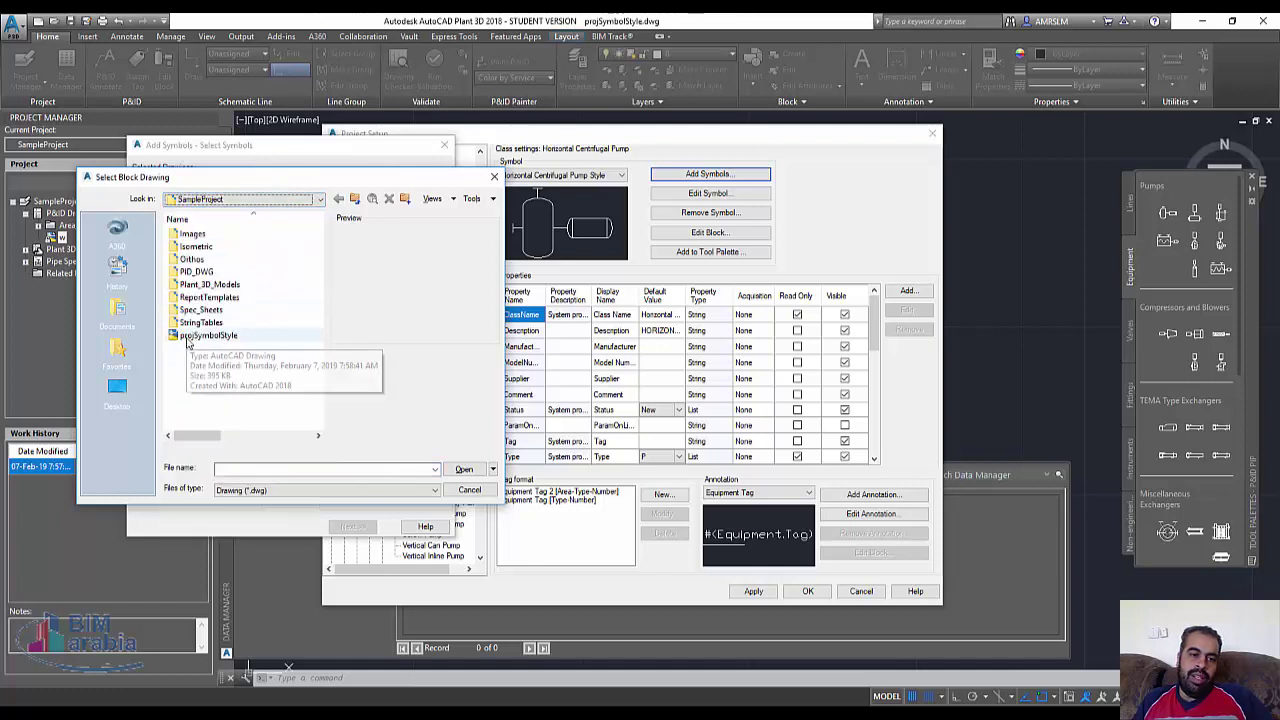
{"action": "left_click", "coordinate": [212, 336]}
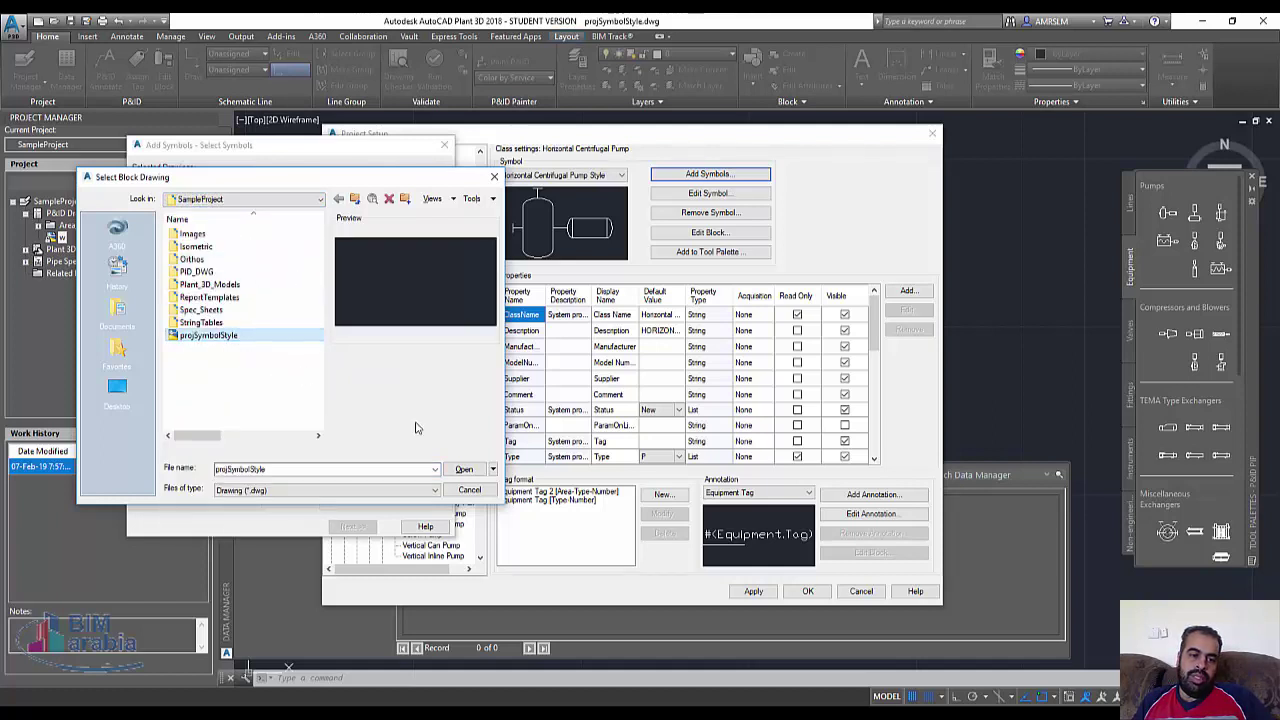
{"action": "left_click", "coordinate": [462, 470]}
Preview the available blocks, from Column Coordinate and PIP valves through PIP ROTARY VALVE
{"action": "left_click", "coordinate": [193, 256]}
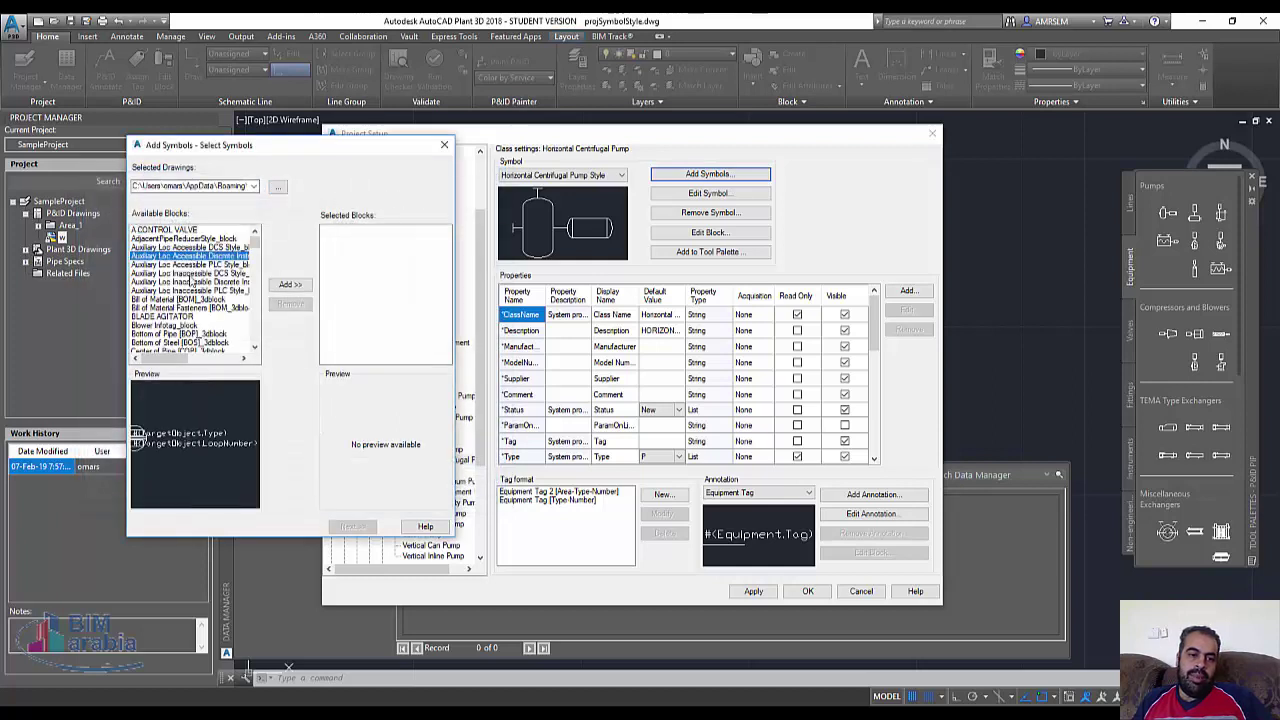
{"action": "left_click", "coordinate": [193, 299]}
{"action": "left_click", "coordinate": [193, 325]}
{"action": "scroll", "coordinate": [193, 325], "scroll_direction": "down", "scroll_amount": 3}
{"action": "left_click", "coordinate": [172, 316]}
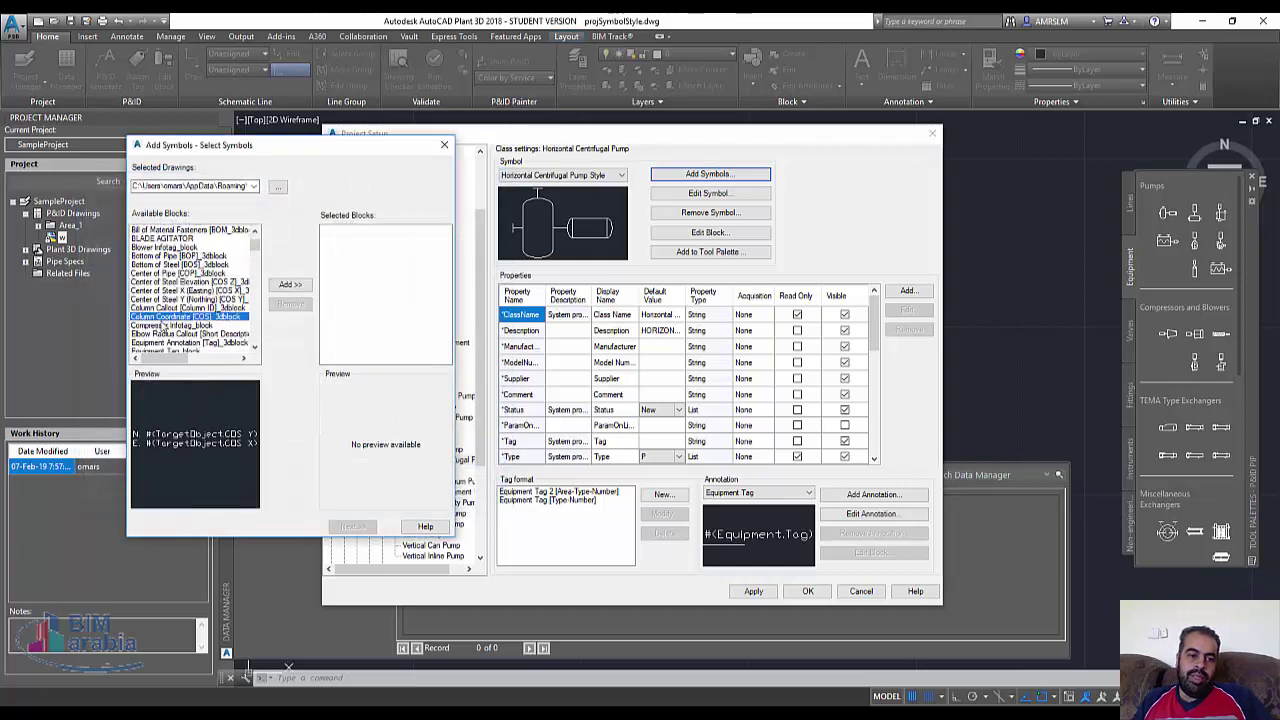
{"action": "scroll", "coordinate": [185, 320], "scroll_direction": "down", "scroll_amount": 2}
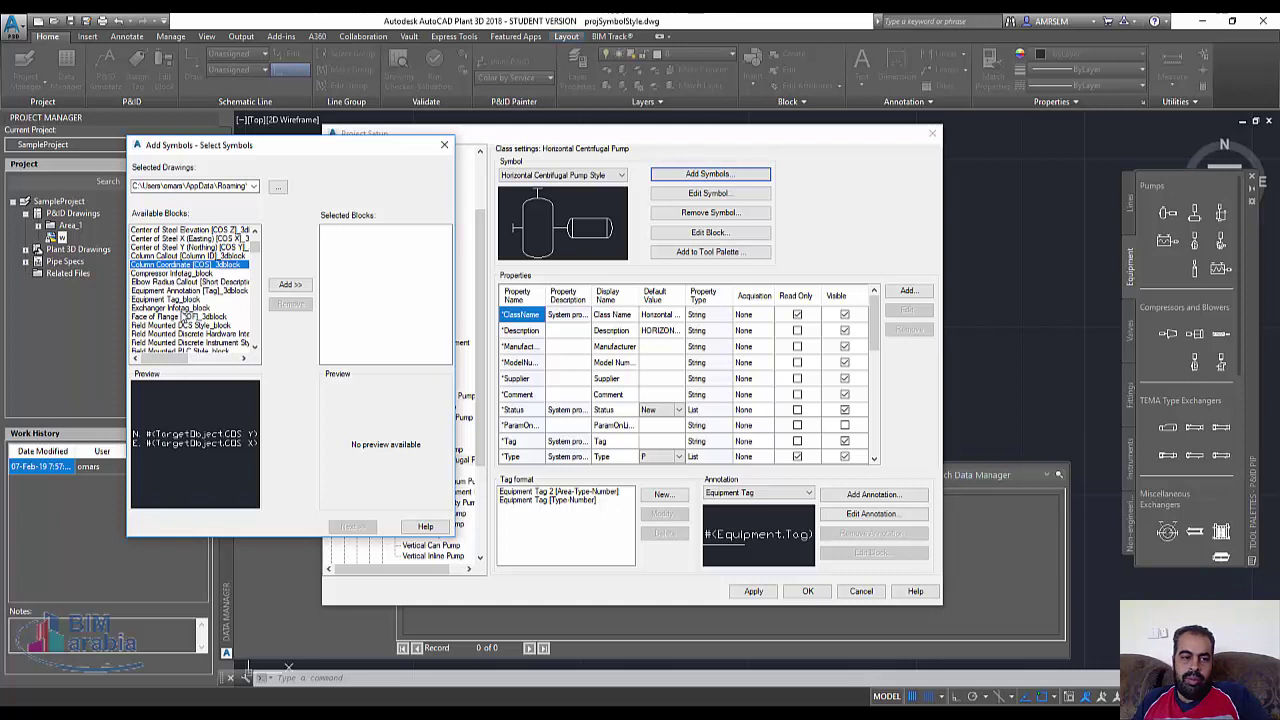
{"action": "scroll", "coordinate": [184, 317], "scroll_direction": "down", "scroll_amount": 2}
{"action": "scroll", "coordinate": [184, 315], "scroll_direction": "down", "scroll_amount": 2}
{"action": "scroll", "coordinate": [184, 313], "scroll_direction": "down", "scroll_amount": 2}
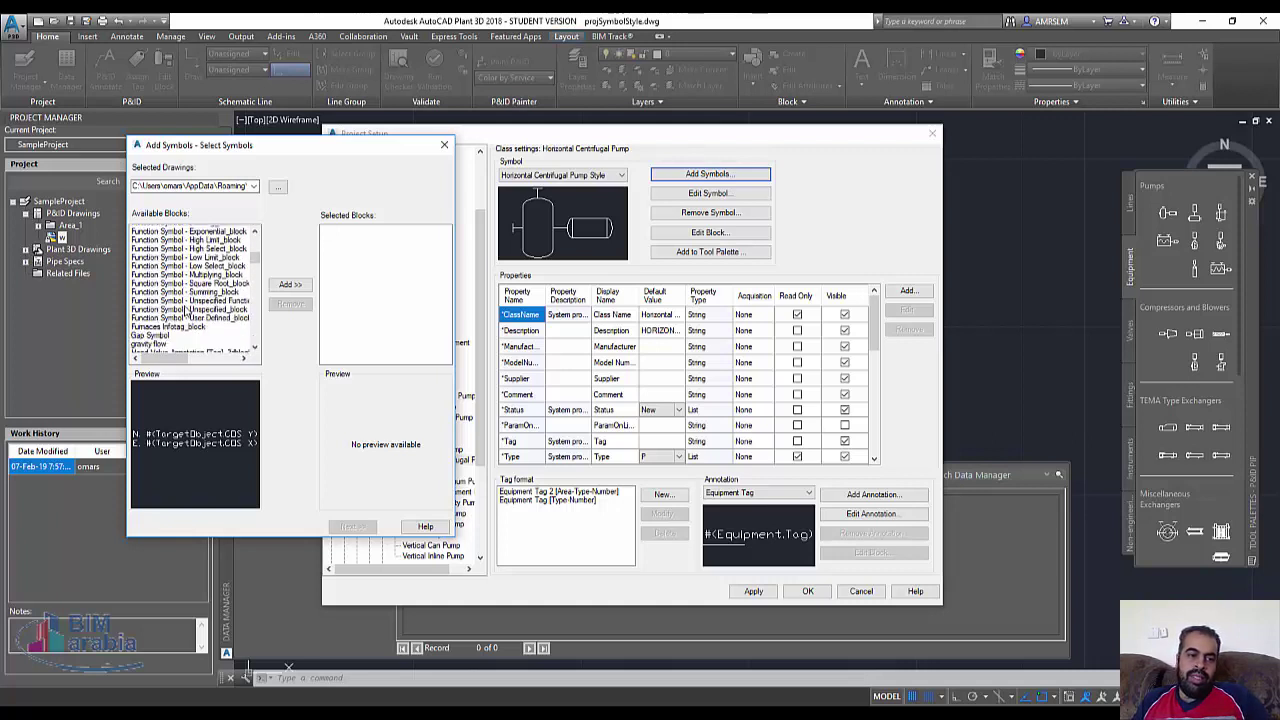
{"action": "scroll", "coordinate": [184, 311], "scroll_direction": "down", "scroll_amount": 1}
{"action": "scroll", "coordinate": [184, 311], "scroll_direction": "down", "scroll_amount": 2}
{"action": "scroll", "coordinate": [184, 308], "scroll_direction": "down", "scroll_amount": 2}
{"action": "scroll", "coordinate": [184, 305], "scroll_direction": "down", "scroll_amount": 1}
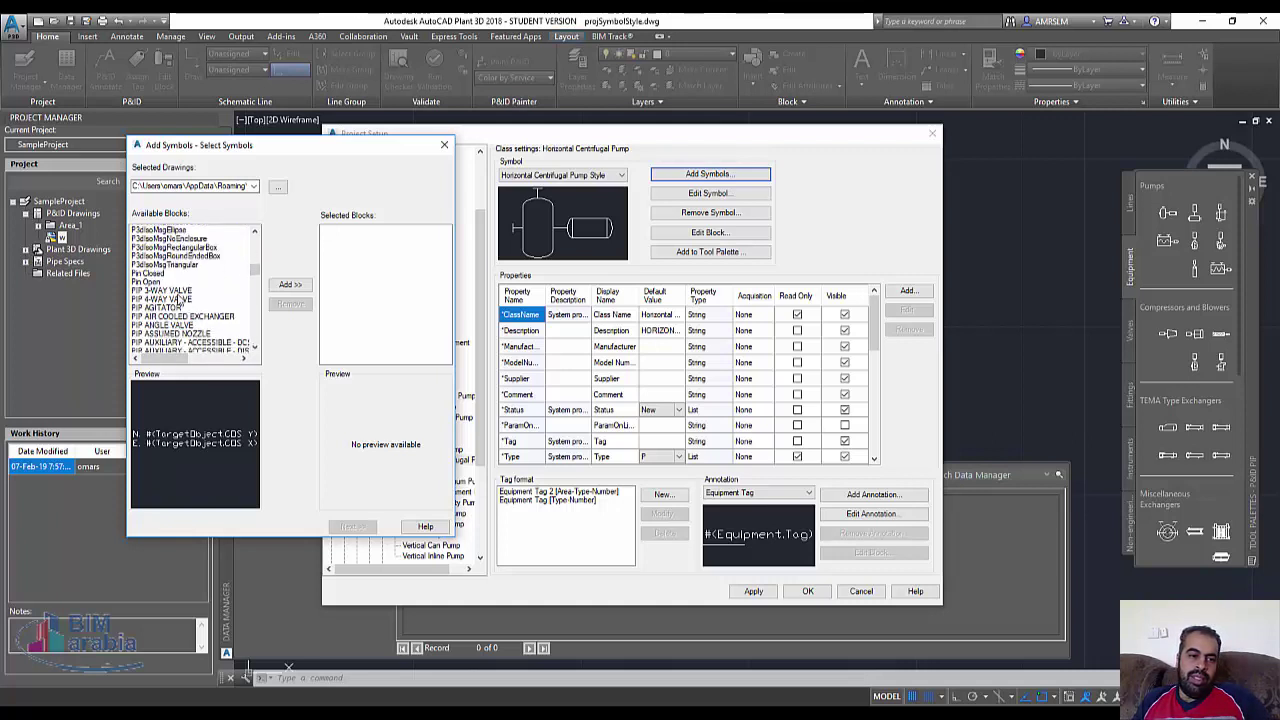
{"action": "scroll", "coordinate": [183, 302], "scroll_direction": "down", "scroll_amount": 2}
{"action": "scroll", "coordinate": [184, 301], "scroll_direction": "down", "scroll_amount": 2}
{"action": "left_click", "coordinate": [148, 291]}
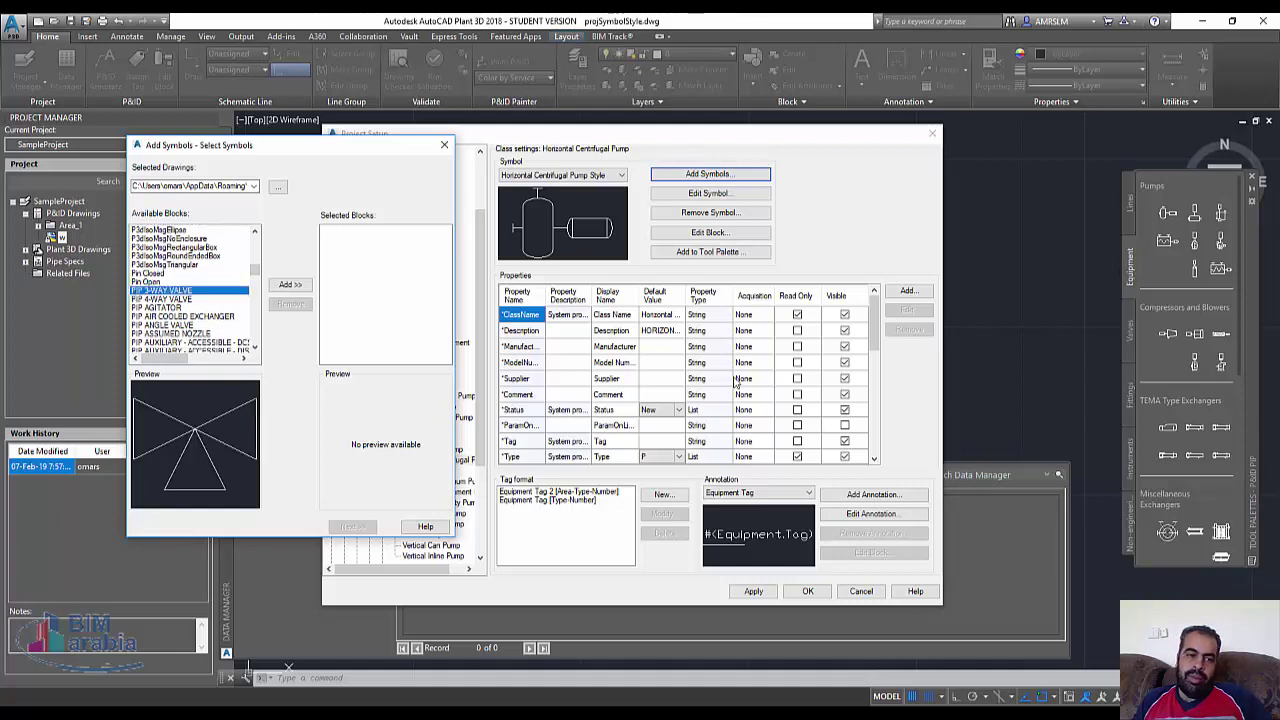
{"action": "left_click", "coordinate": [160, 299]}
{"action": "scroll", "coordinate": [163, 322], "scroll_direction": "down", "scroll_amount": 1}
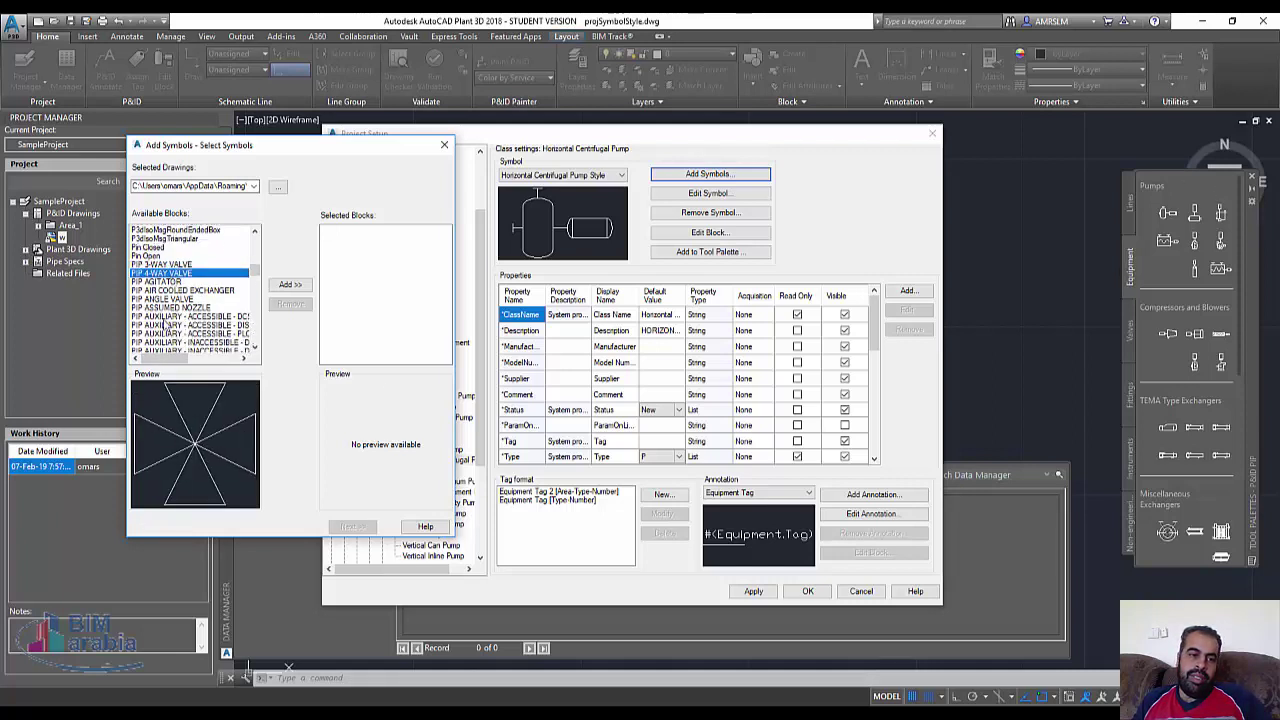
{"action": "left_click", "coordinate": [164, 318]}
{"action": "scroll", "coordinate": [170, 320], "scroll_direction": "down", "scroll_amount": 3}
{"action": "left_click", "coordinate": [178, 307]}
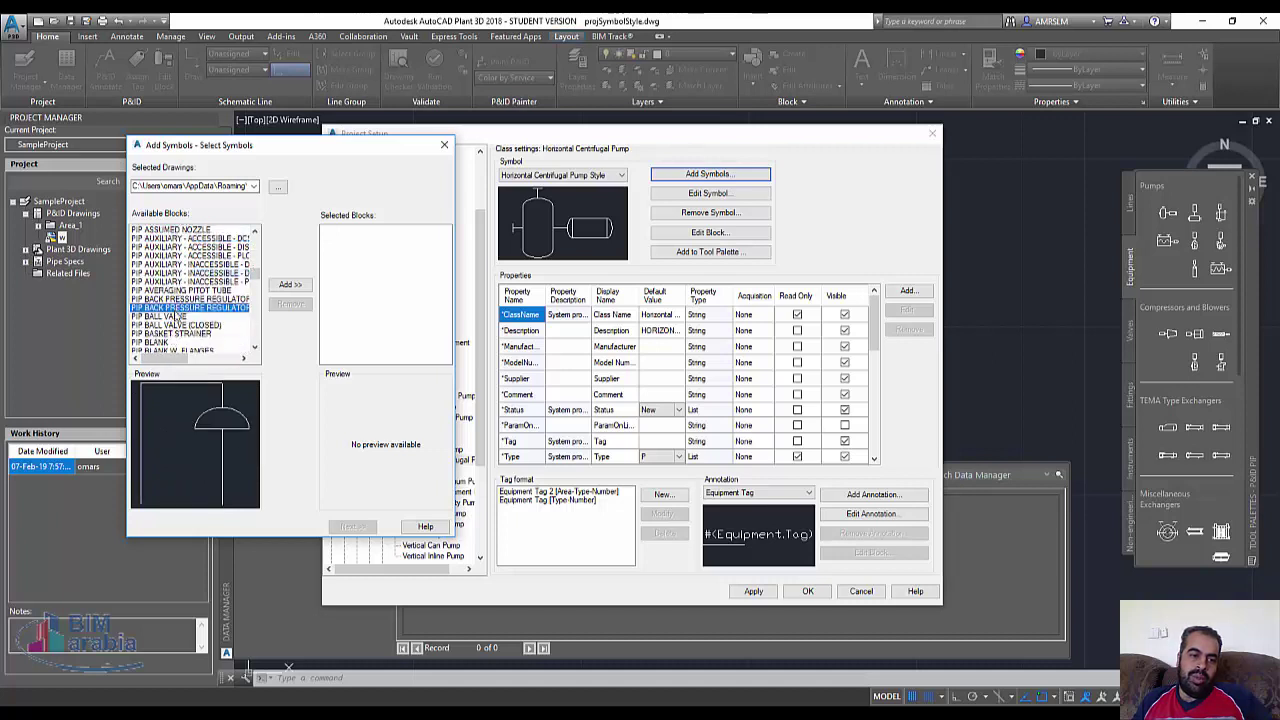
{"action": "left_click", "coordinate": [173, 317]}
{"action": "scroll", "coordinate": [180, 318], "scroll_direction": "down", "scroll_amount": 2}
{"action": "scroll", "coordinate": [185, 316], "scroll_direction": "down", "scroll_amount": 2}
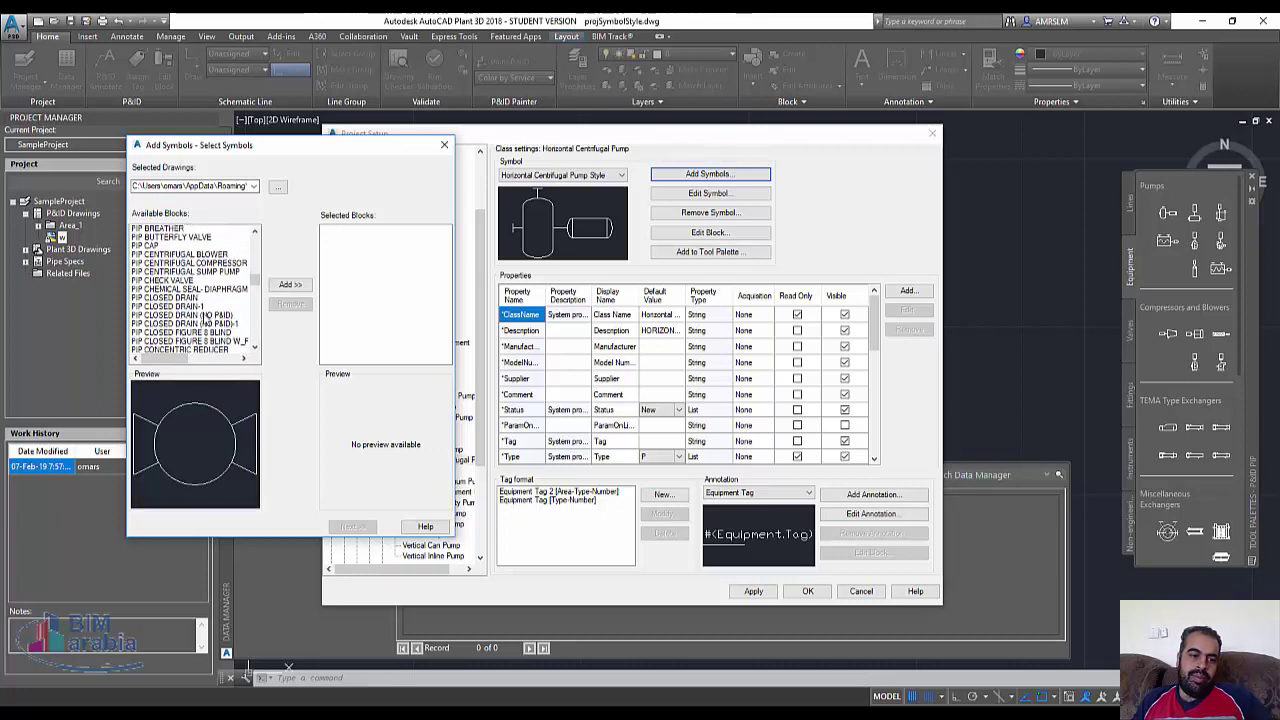
{"action": "scroll", "coordinate": [190, 314], "scroll_direction": "down", "scroll_amount": 2}
{"action": "left_click", "coordinate": [168, 289]}
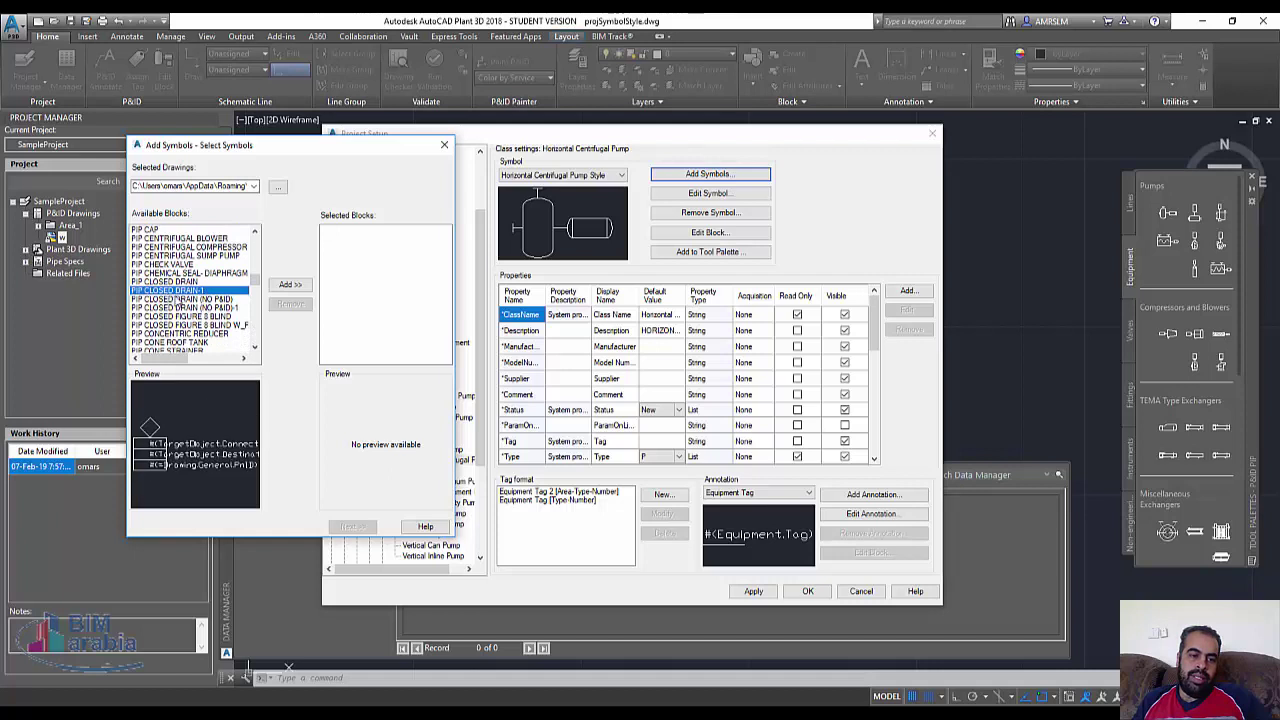
{"action": "scroll", "coordinate": [172, 295], "scroll_direction": "down", "scroll_amount": 1}
{"action": "scroll", "coordinate": [178, 305], "scroll_direction": "down", "scroll_amount": 1}
{"action": "scroll", "coordinate": [175, 304], "scroll_direction": "down", "scroll_amount": 1}
{"action": "scroll", "coordinate": [175, 304], "scroll_direction": "down", "scroll_amount": 2}
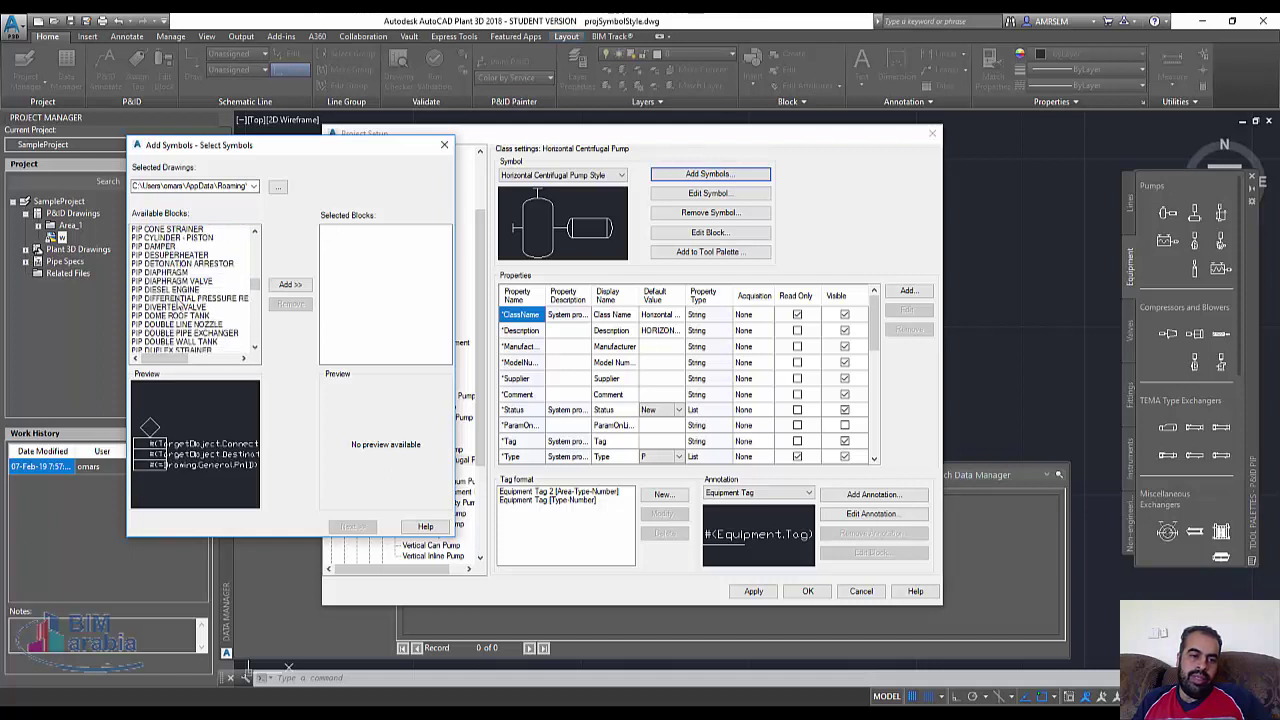
{"action": "scroll", "coordinate": [175, 304], "scroll_direction": "down", "scroll_amount": 2}
{"action": "scroll", "coordinate": [175, 304], "scroll_direction": "down", "scroll_amount": 2}
{"action": "scroll", "coordinate": [175, 304], "scroll_direction": "down", "scroll_amount": 2}
{"action": "scroll", "coordinate": [175, 304], "scroll_direction": "down", "scroll_amount": 1}
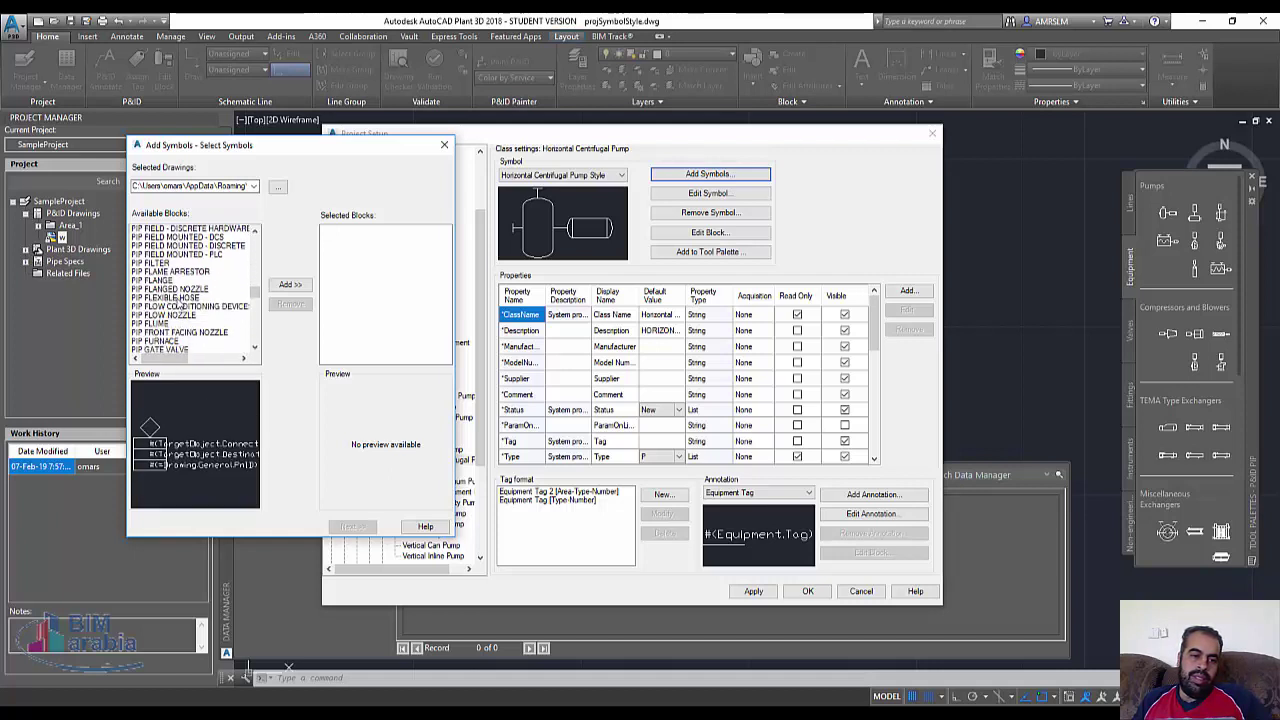
{"action": "scroll", "coordinate": [175, 304], "scroll_direction": "down", "scroll_amount": 1}
{"action": "scroll", "coordinate": [175, 304], "scroll_direction": "down", "scroll_amount": 2}
{"action": "scroll", "coordinate": [175, 304], "scroll_direction": "down", "scroll_amount": 2}
{"action": "scroll", "coordinate": [175, 304], "scroll_direction": "down", "scroll_amount": 3}
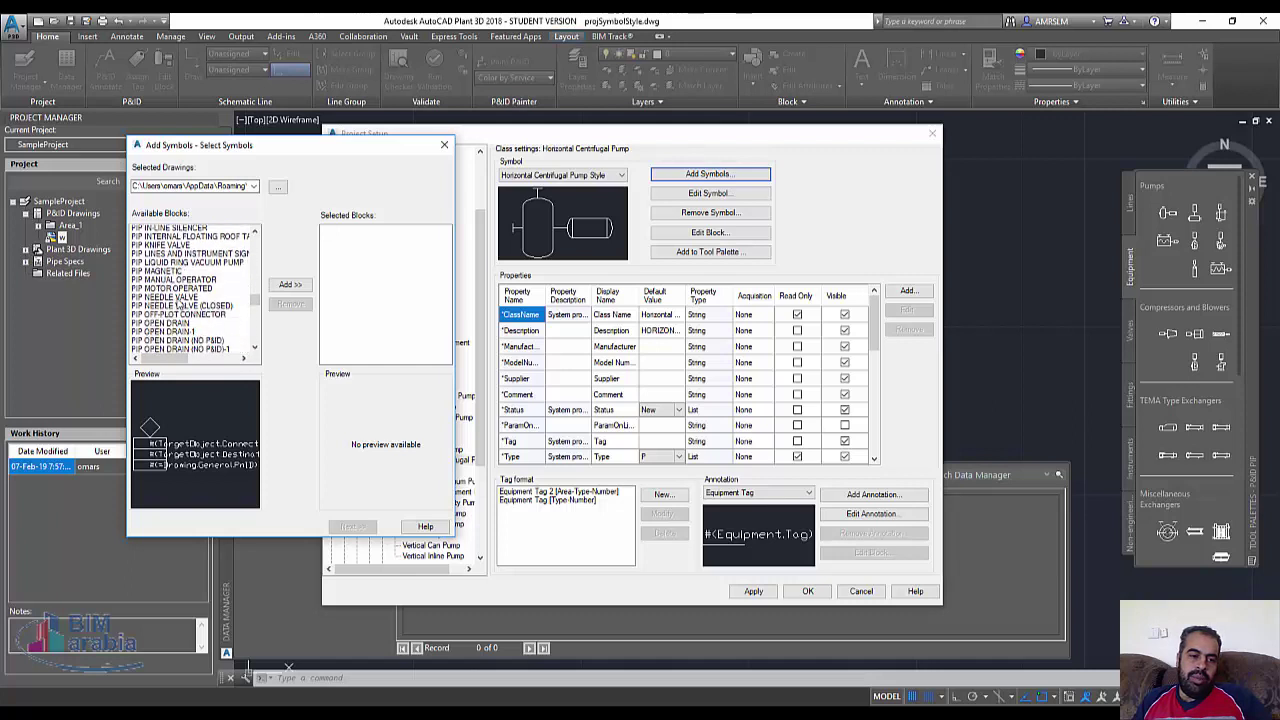
{"action": "scroll", "coordinate": [176, 304], "scroll_direction": "down", "scroll_amount": 3}
{"action": "scroll", "coordinate": [178, 303], "scroll_direction": "down", "scroll_amount": 3}
{"action": "scroll", "coordinate": [178, 304], "scroll_direction": "down", "scroll_amount": 2}
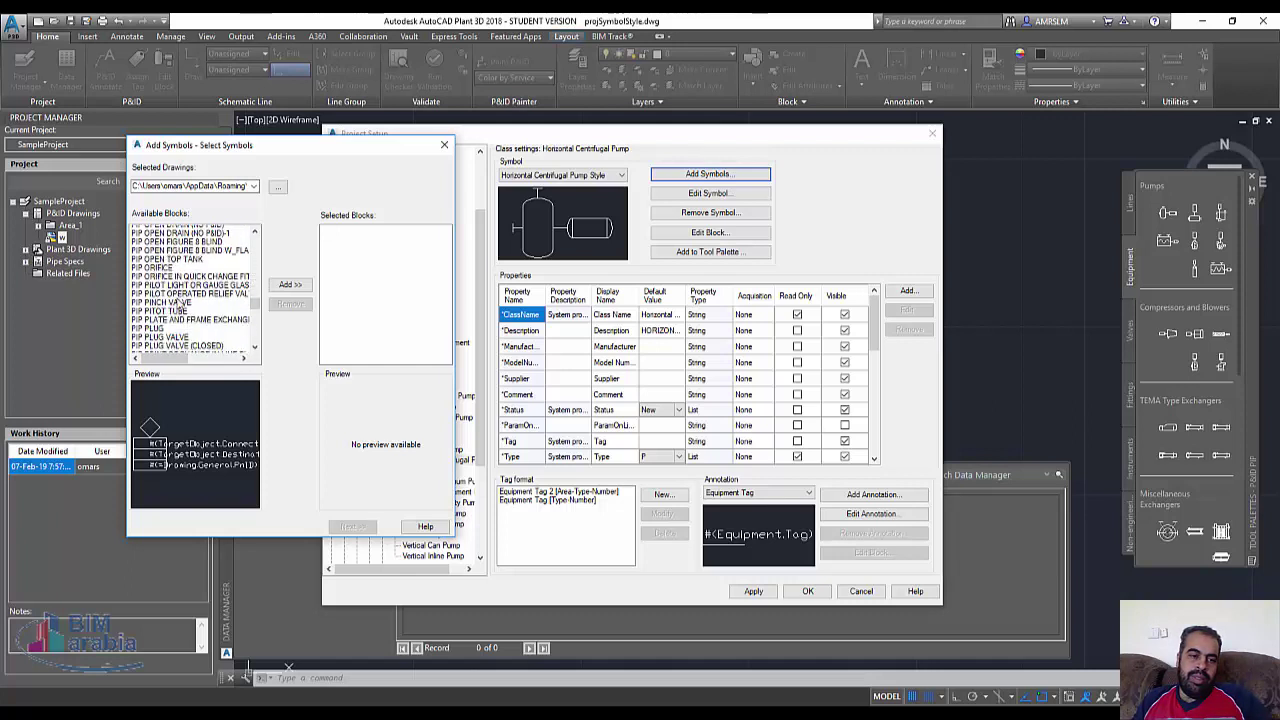
{"action": "scroll", "coordinate": [165, 300], "scroll_direction": "down", "scroll_amount": 1}
{"action": "scroll", "coordinate": [172, 340], "scroll_direction": "down", "scroll_amount": 3}
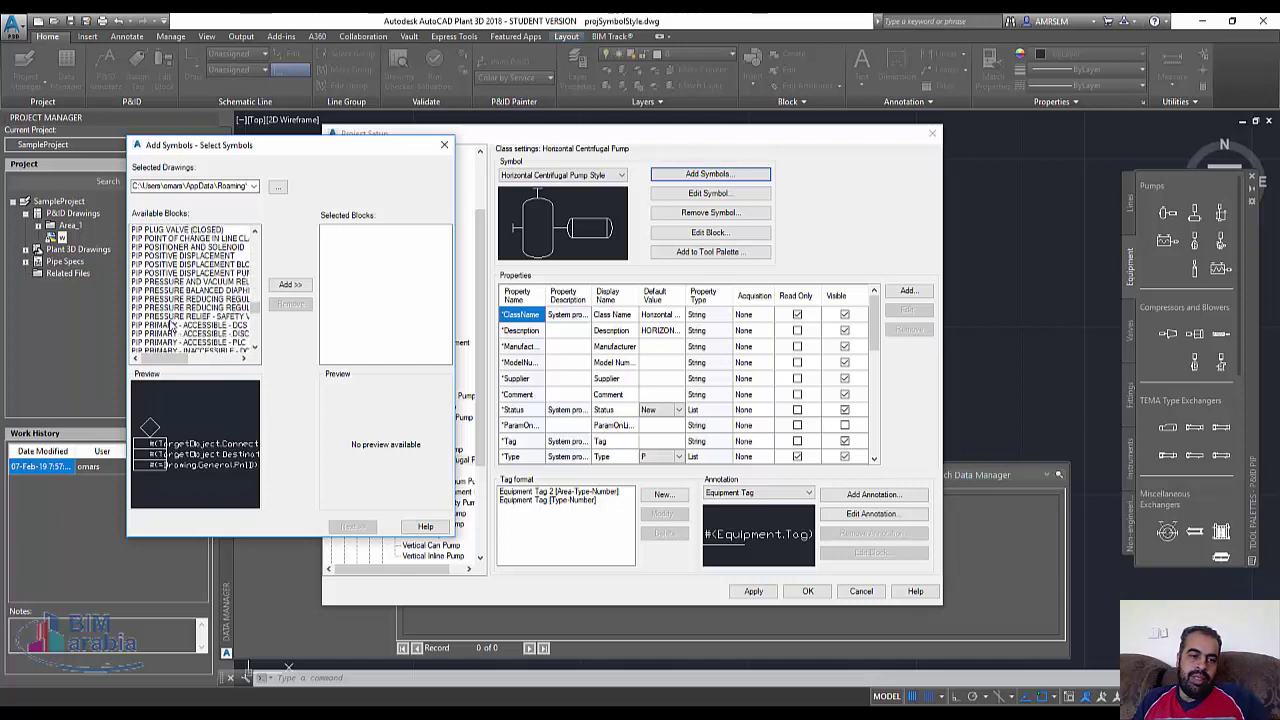
{"action": "left_click", "coordinate": [178, 272]}
{"action": "left_click", "coordinate": [180, 247]}
{"action": "left_click", "coordinate": [180, 255]}
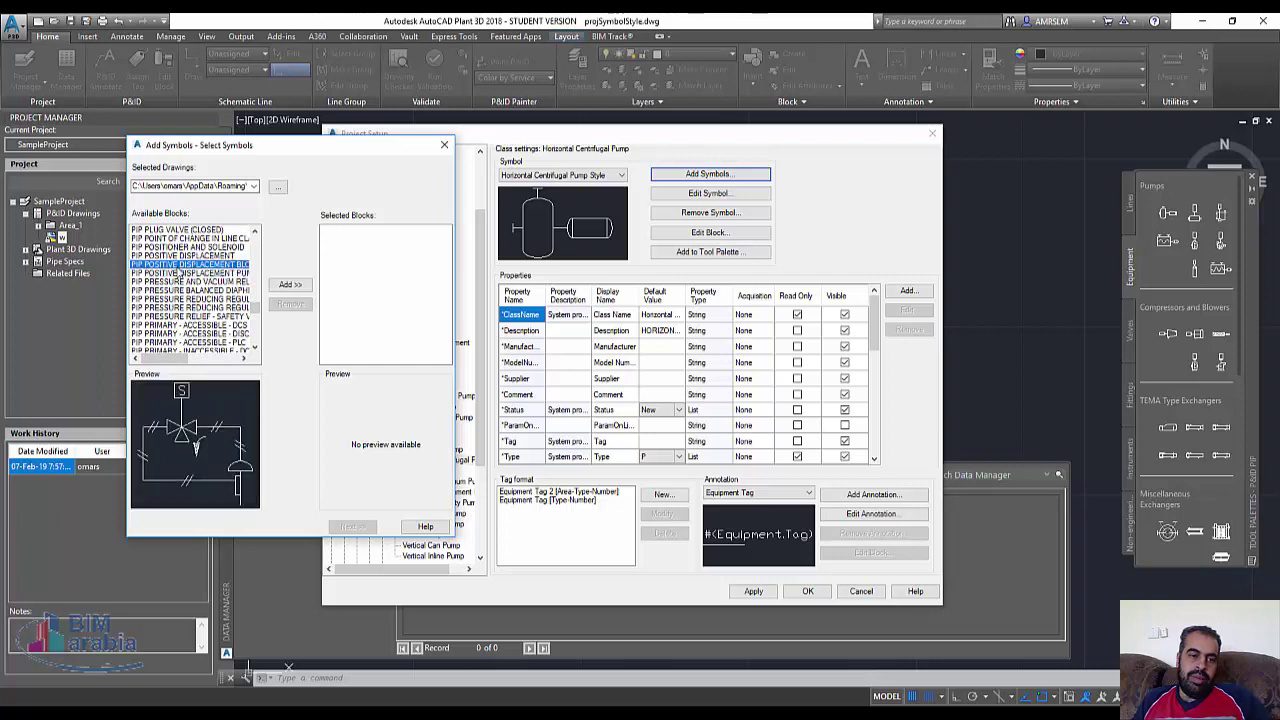
{"action": "left_click", "coordinate": [181, 281]}
{"action": "left_click", "coordinate": [182, 307]}
{"action": "left_click", "coordinate": [181, 316]}
{"action": "scroll", "coordinate": [181, 316], "scroll_direction": "down", "scroll_amount": 1}
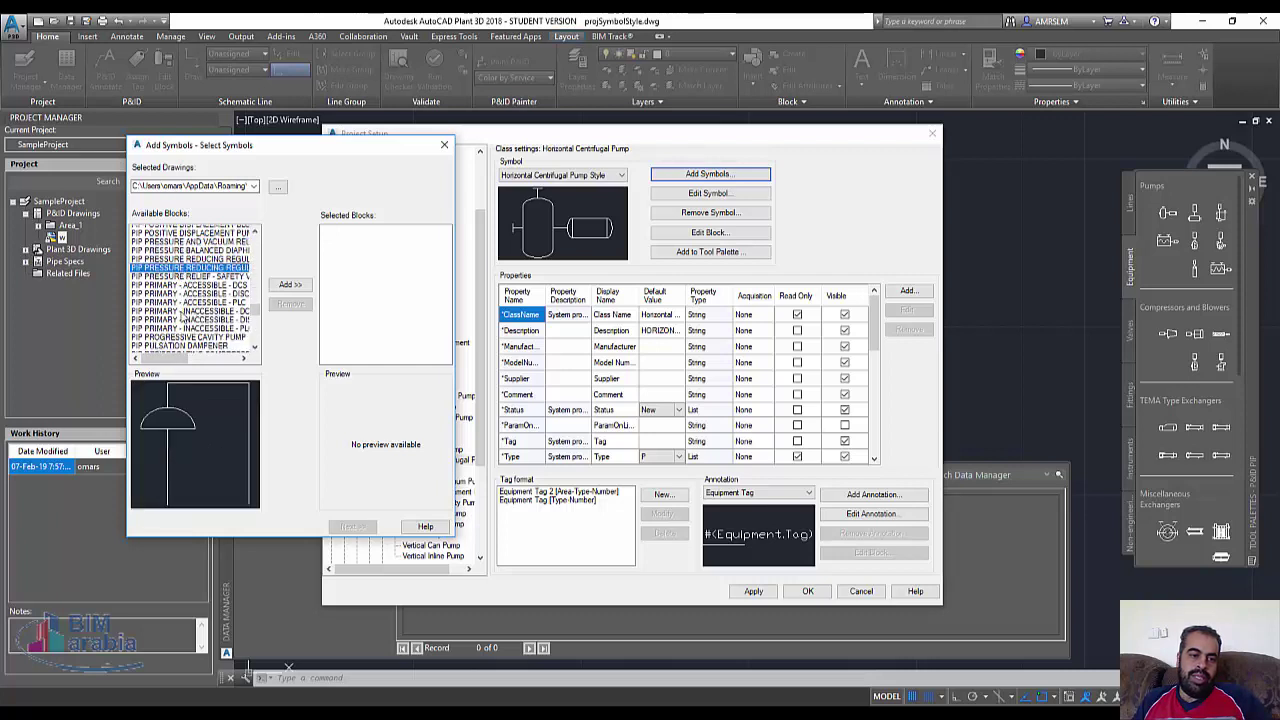
{"action": "scroll", "coordinate": [181, 316], "scroll_direction": "down", "scroll_amount": 1}
{"action": "left_click", "coordinate": [182, 307]}
{"action": "left_click", "coordinate": [182, 316], "text": "shift"}
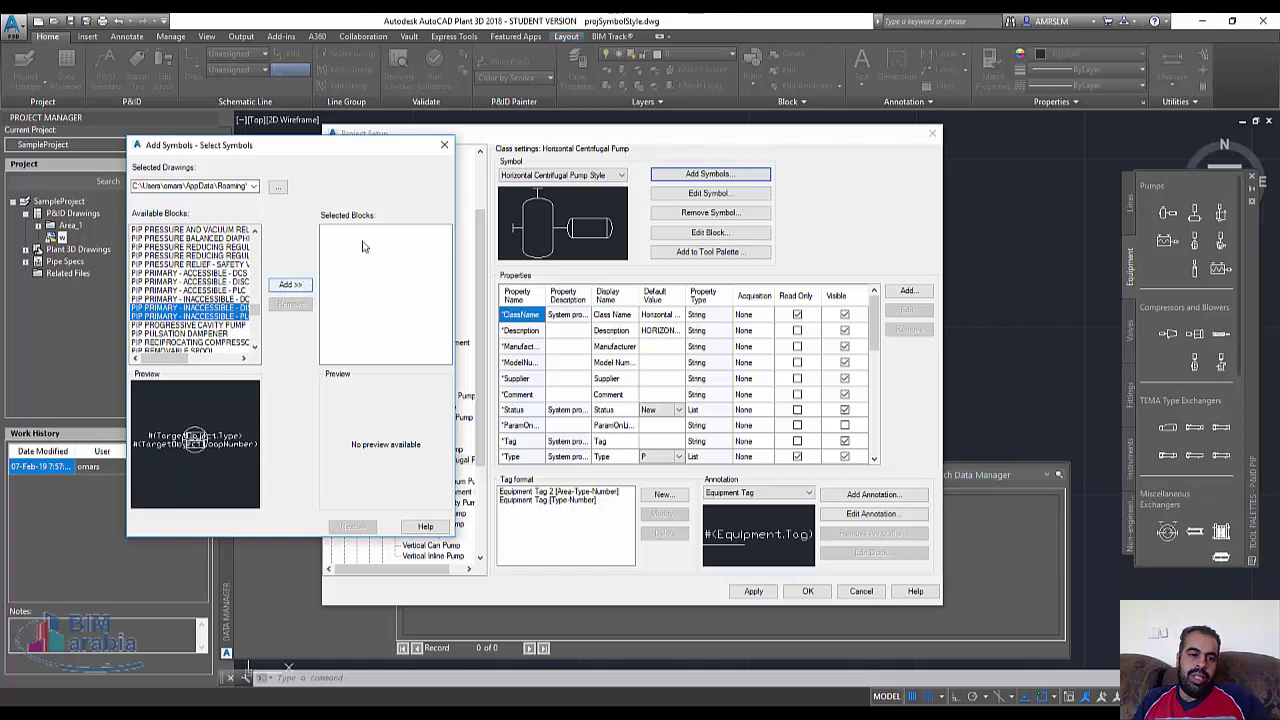
{"action": "scroll", "coordinate": [162, 325], "scroll_direction": "down", "scroll_amount": 1}
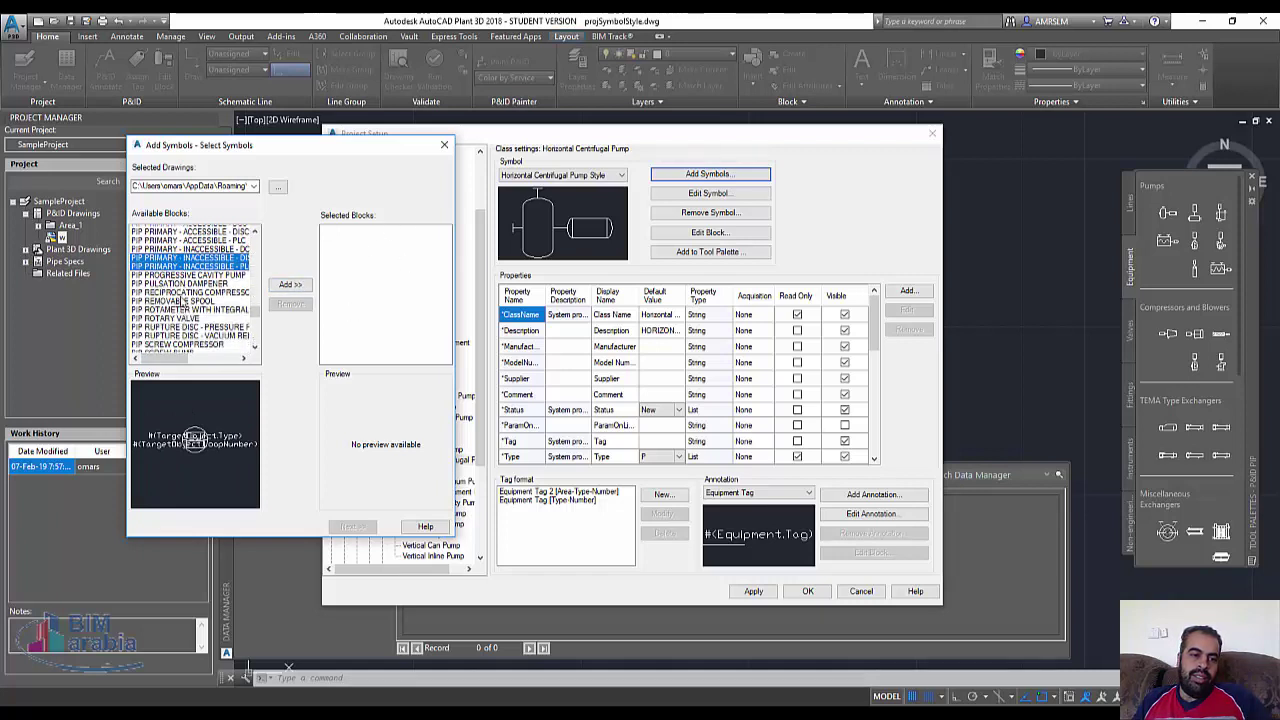
{"action": "scroll", "coordinate": [170, 295], "scroll_direction": "down", "scroll_amount": 1}
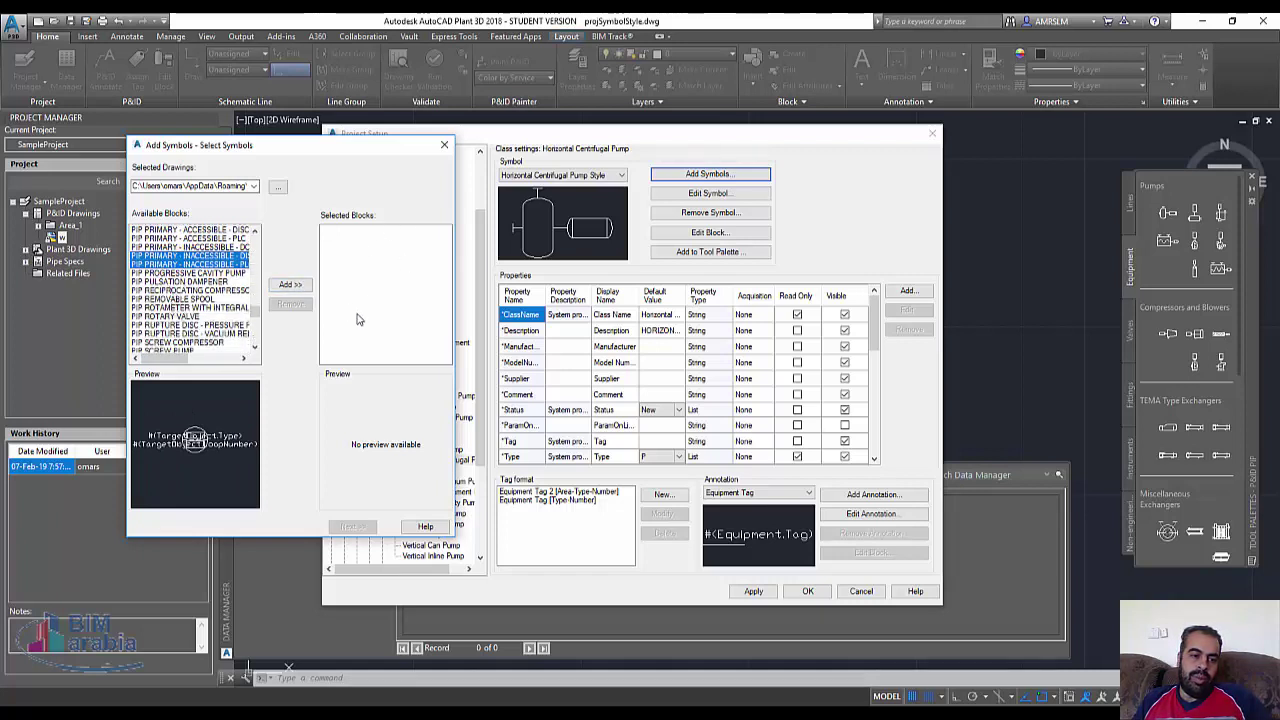
{"action": "scroll", "coordinate": [190, 300], "scroll_direction": "down", "scroll_amount": 1}
{"action": "left_click", "coordinate": [170, 290]}
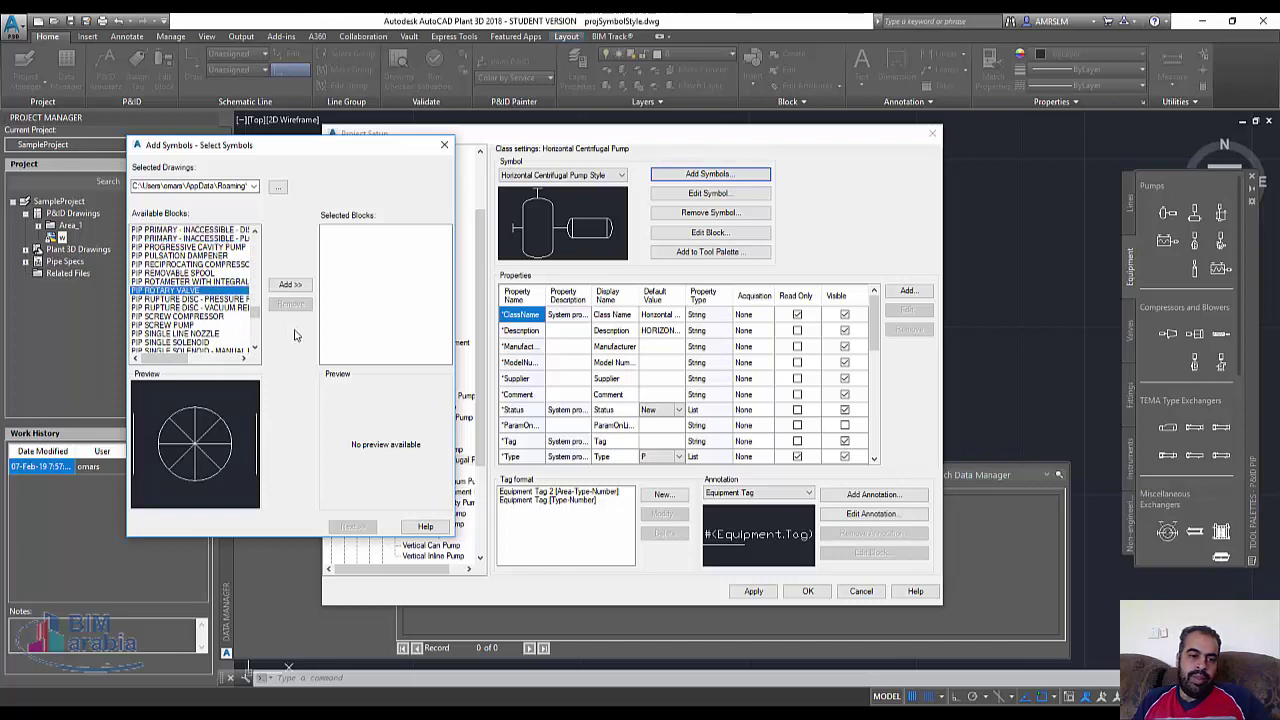
Cancel without adding symbols, review the pump style settings, and open its block for editing
{"action": "left_click", "coordinate": [444, 145]}
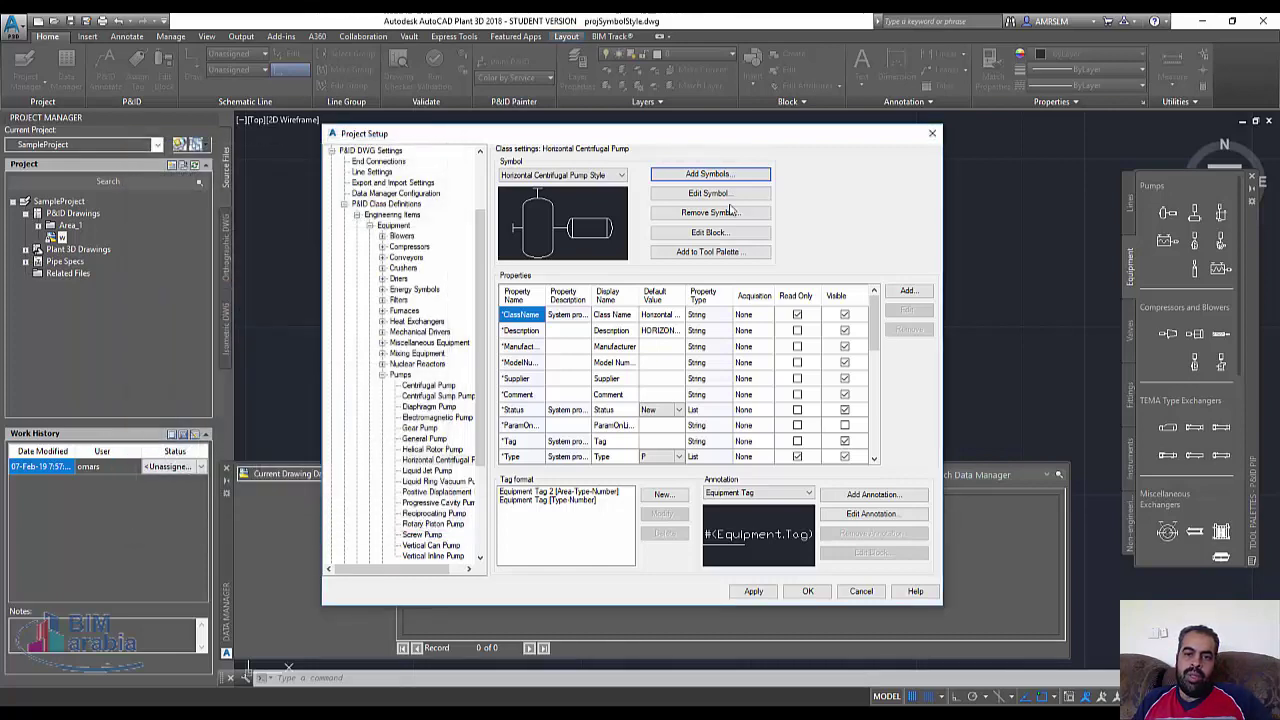
{"action": "left_click", "coordinate": [752, 193]}
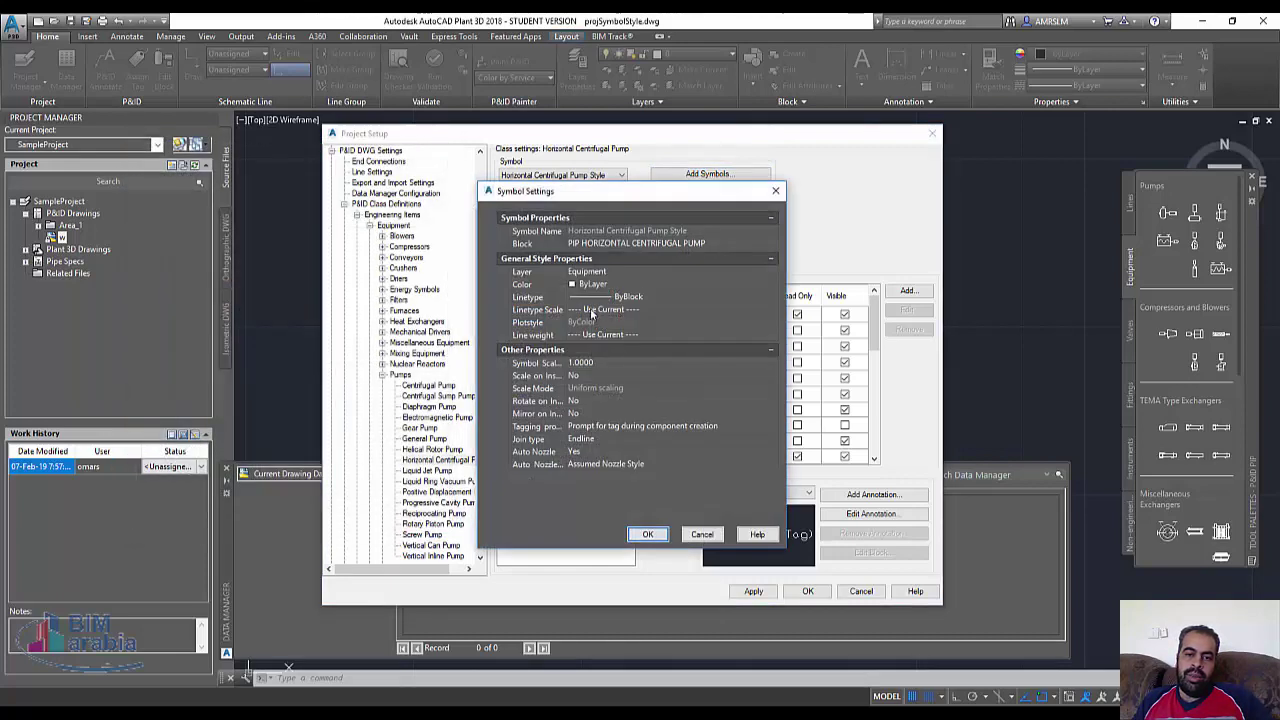
{"action": "left_click", "coordinate": [700, 536]}
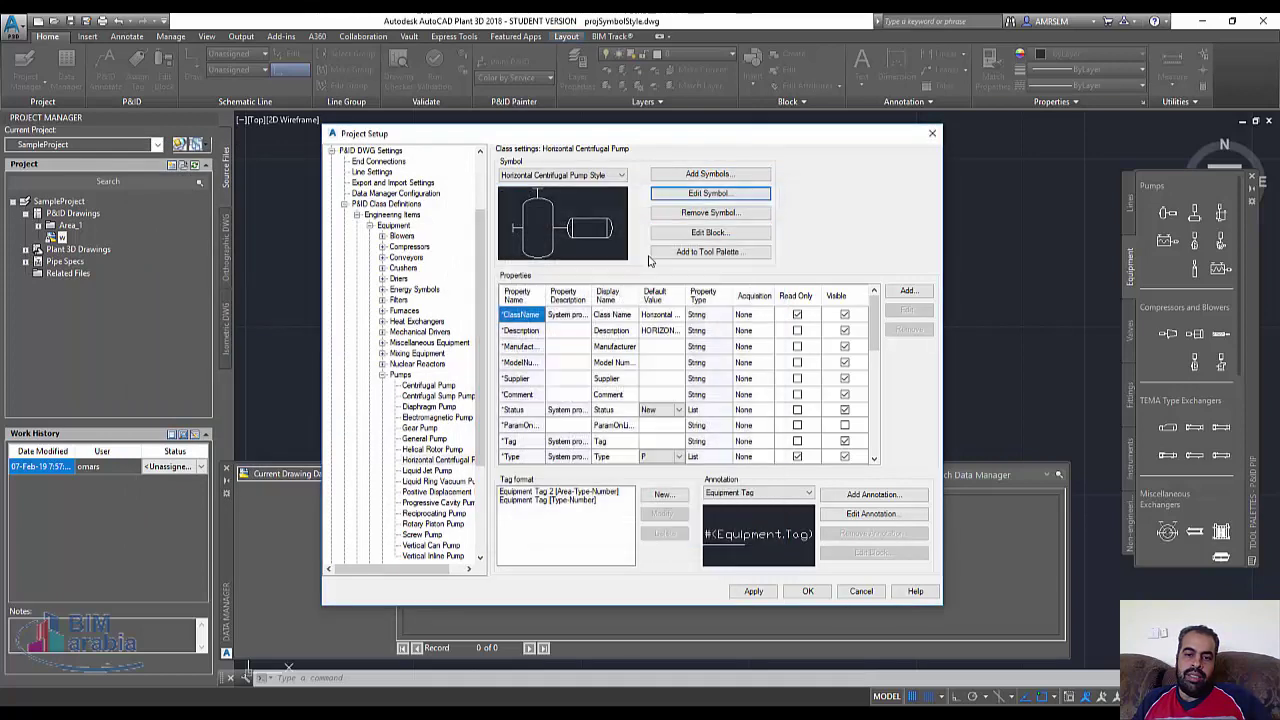
{"action": "left_click", "coordinate": [712, 233]}
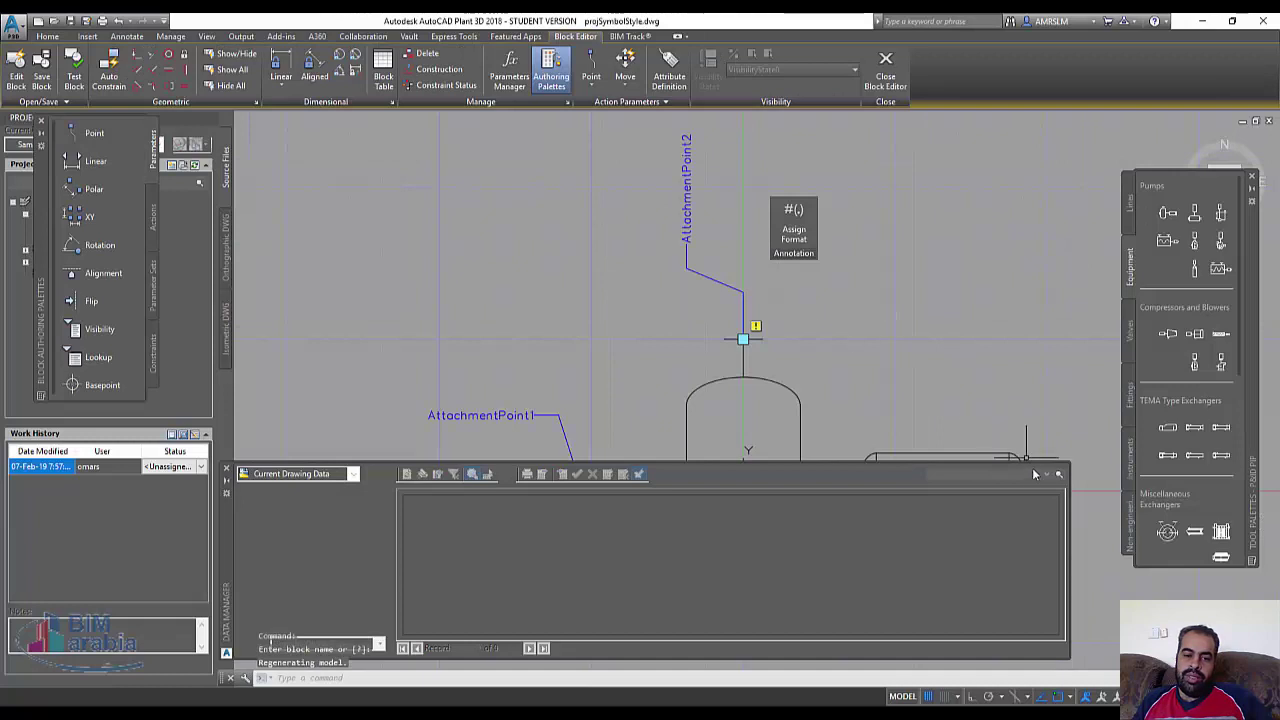
Clear the data grid, centre the view, and draw a circle at the pump casing's midpoint
{"action": "left_click", "coordinate": [229, 472]}
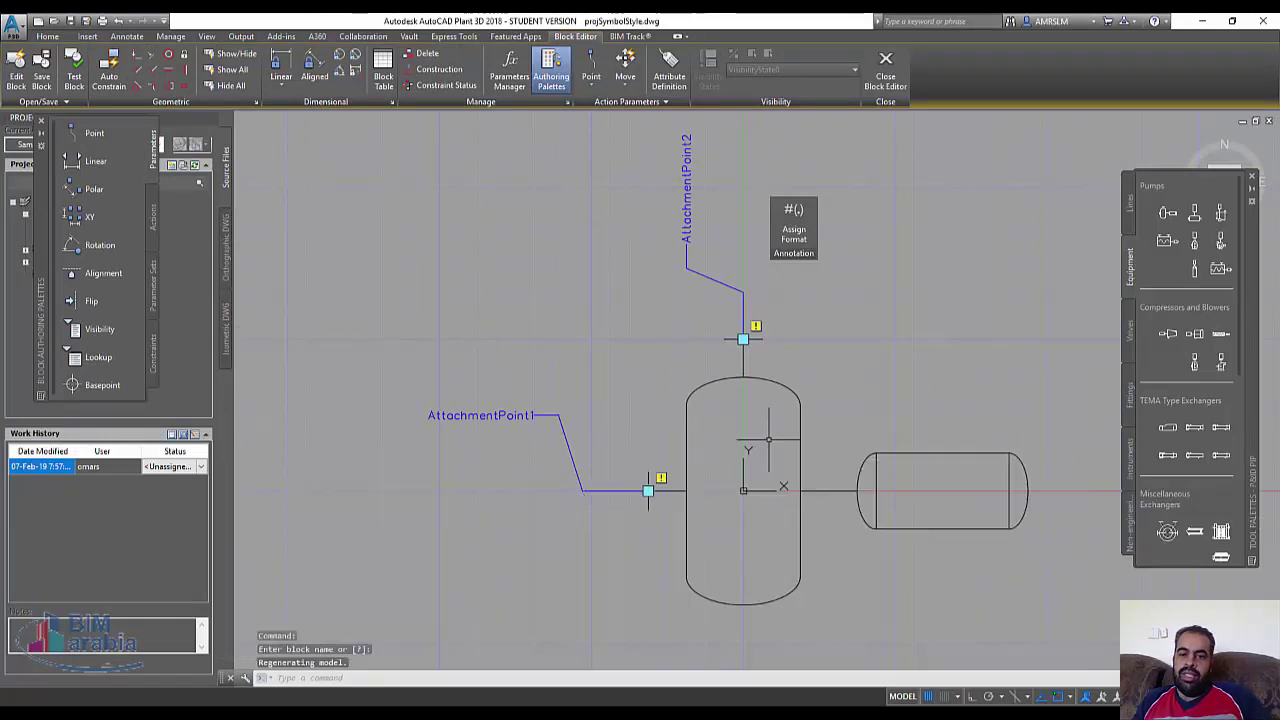
{"action": "middle_click_drag", "start_coordinate": [781, 386], "coordinate": [719, 277]}
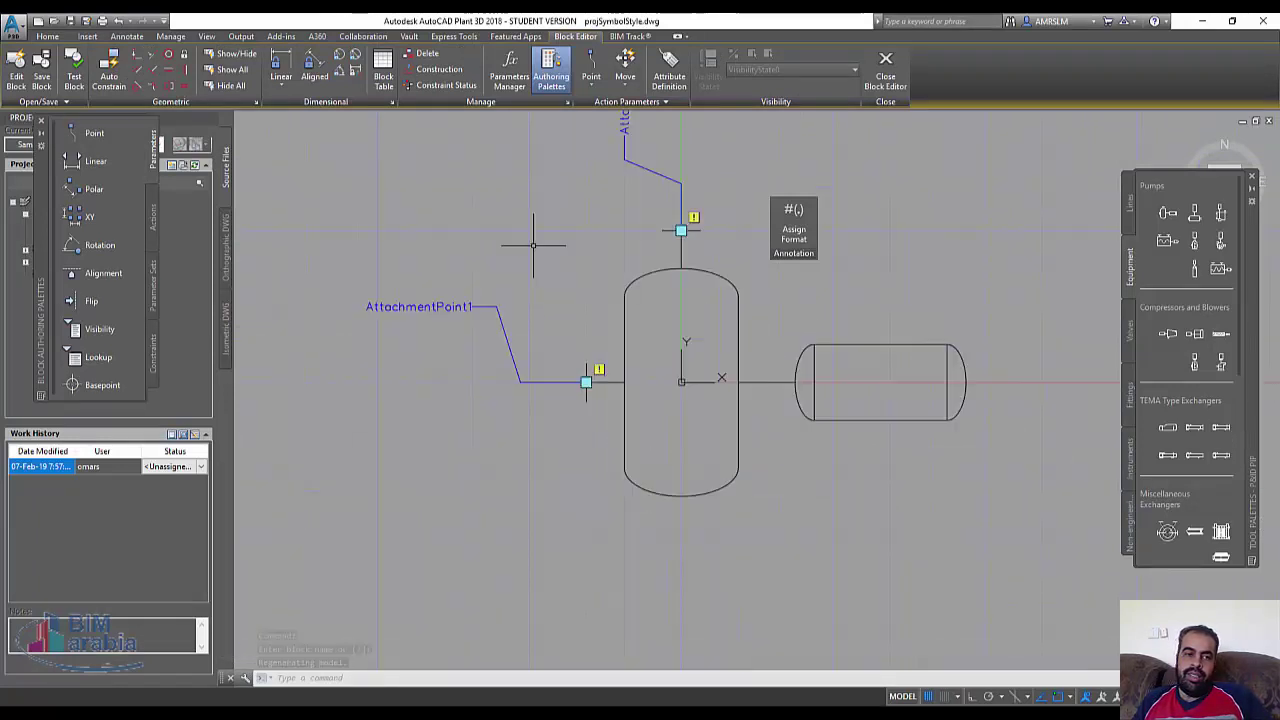
{"action": "key", "text": "Escape"}
{"action": "type", "text": "c"}
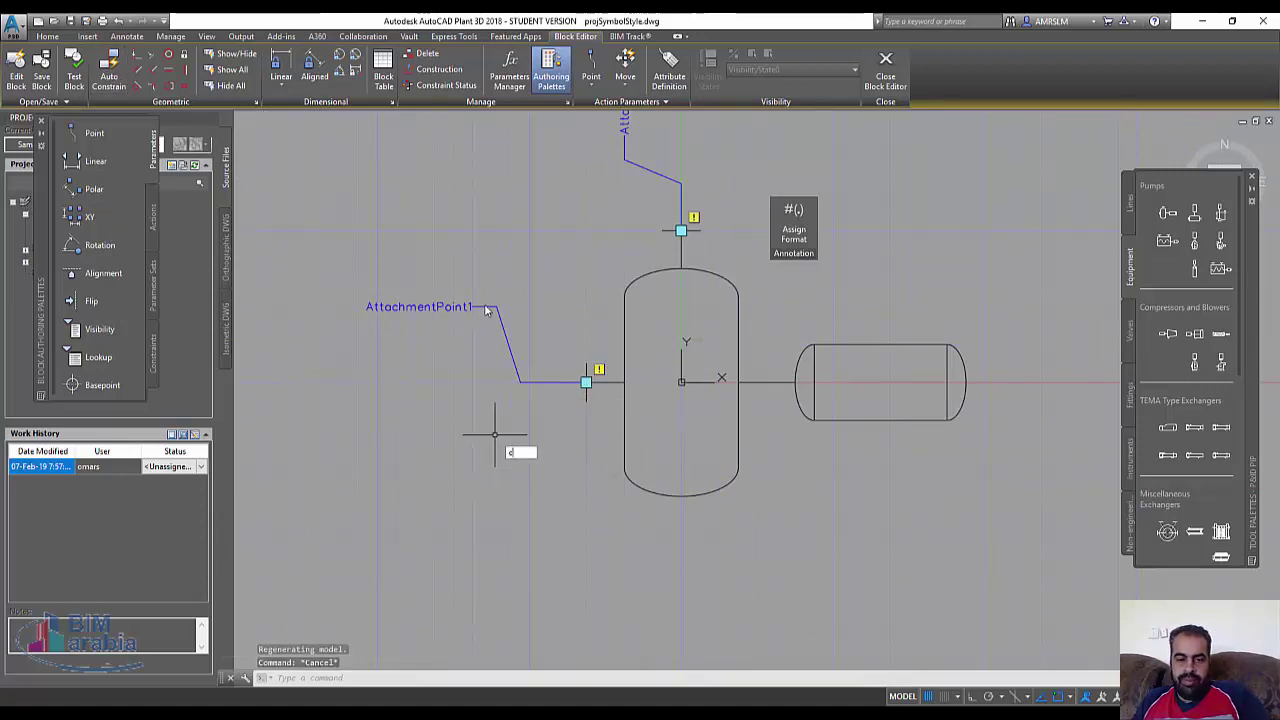
{"action": "type", "text": "i"}
{"action": "left_click", "coordinate": [570, 466]}
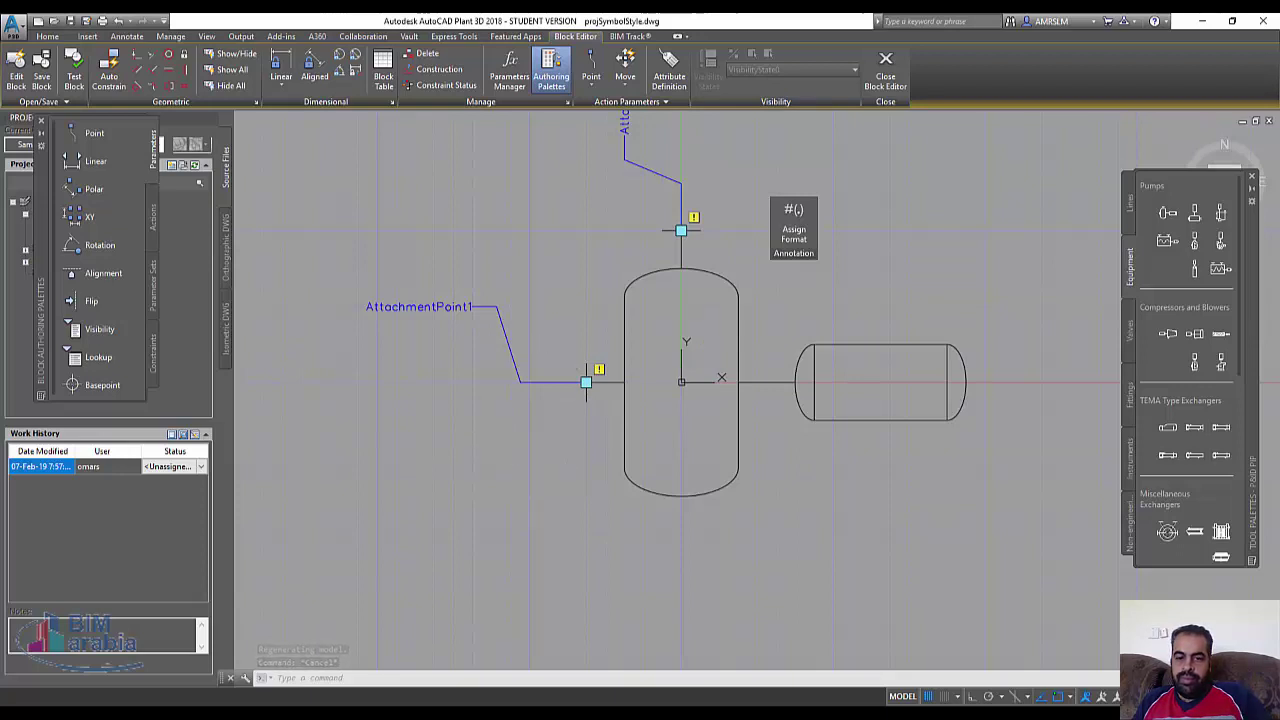
{"action": "left_click", "coordinate": [681, 381]}
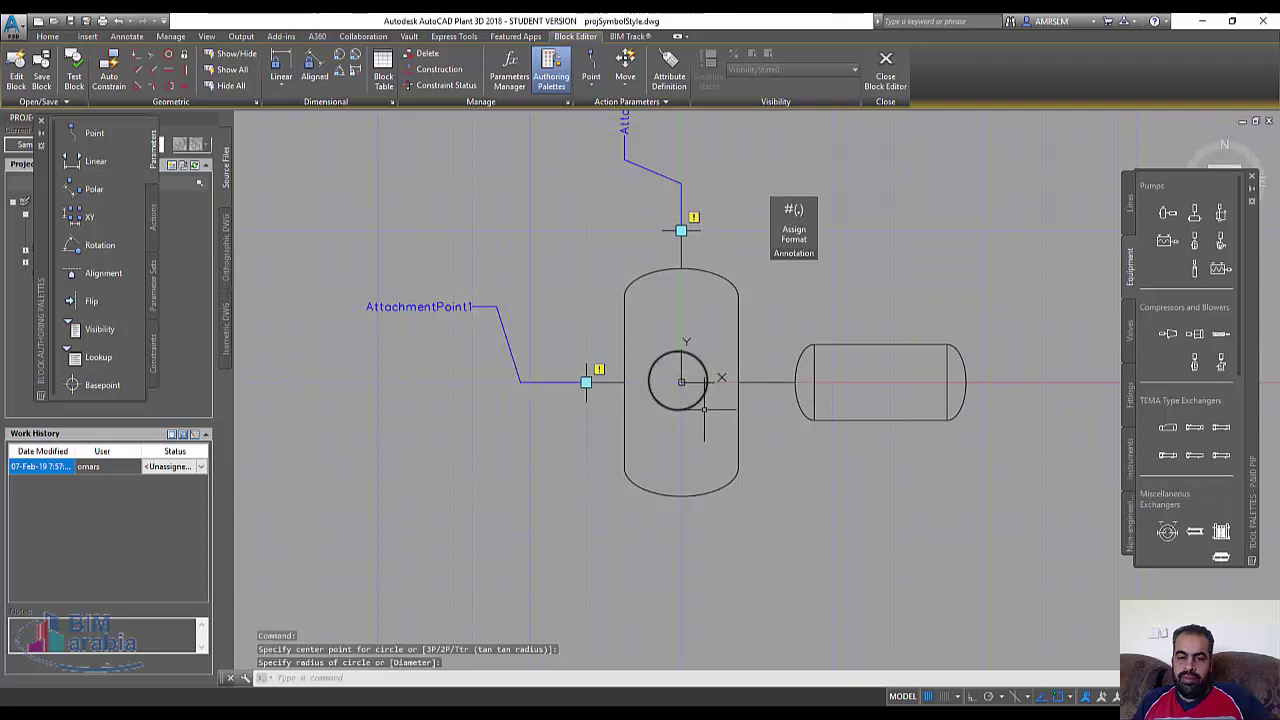
{"action": "left_click", "coordinate": [704, 408]}
{"action": "left_click", "coordinate": [690, 410]}
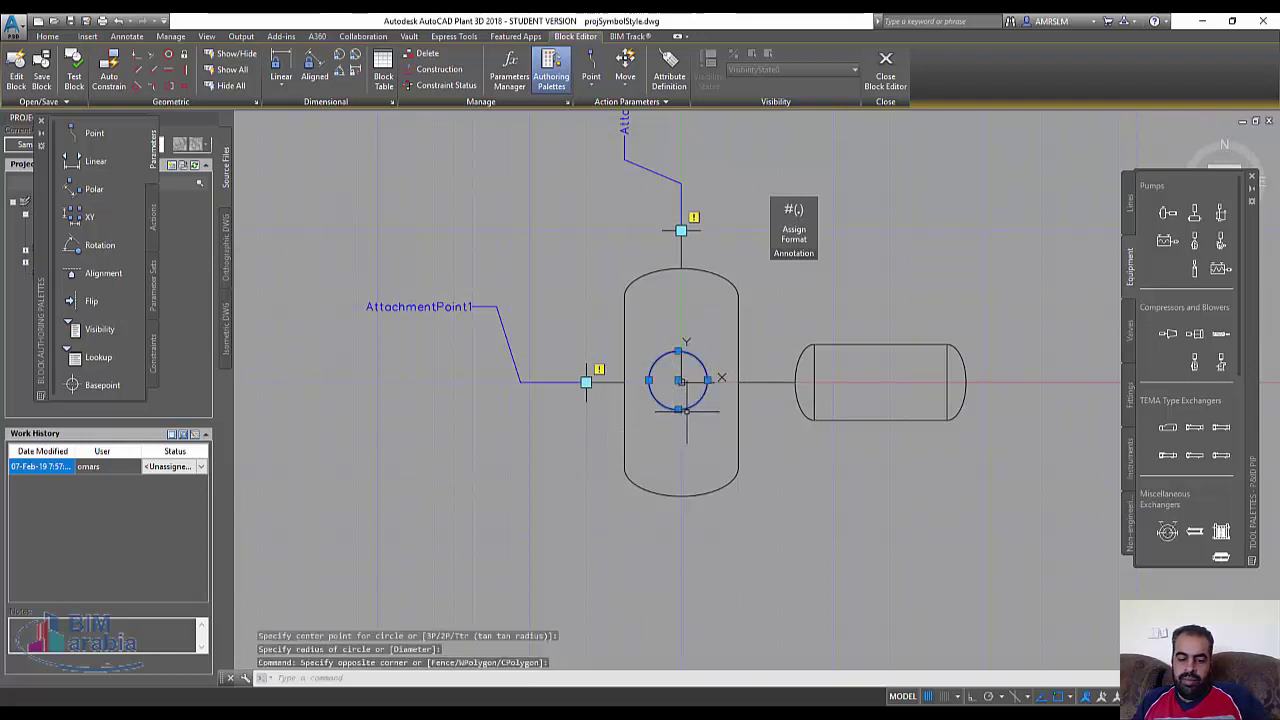
Move the circle higher inside the casing with MOVE
{"action": "type", "text": "MO"}
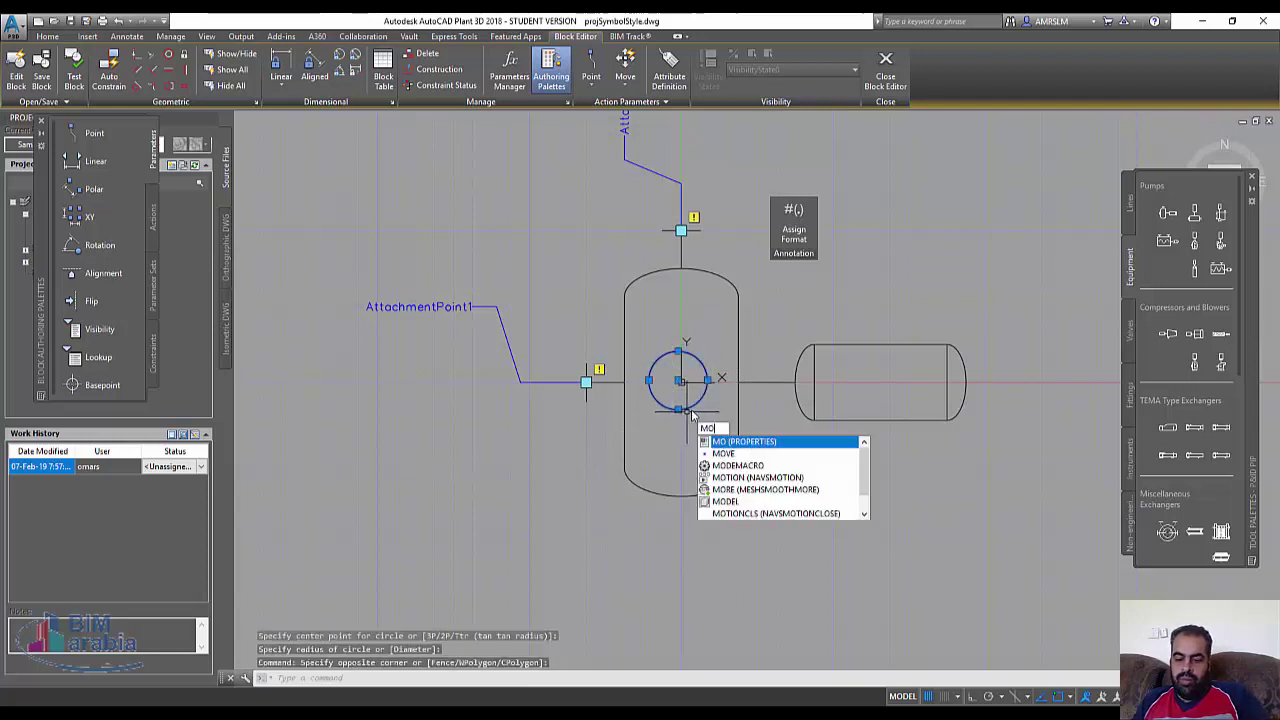
{"action": "type", "text": "VE"}
{"action": "key", "text": "Return"}
{"action": "left_click", "coordinate": [714, 429]}
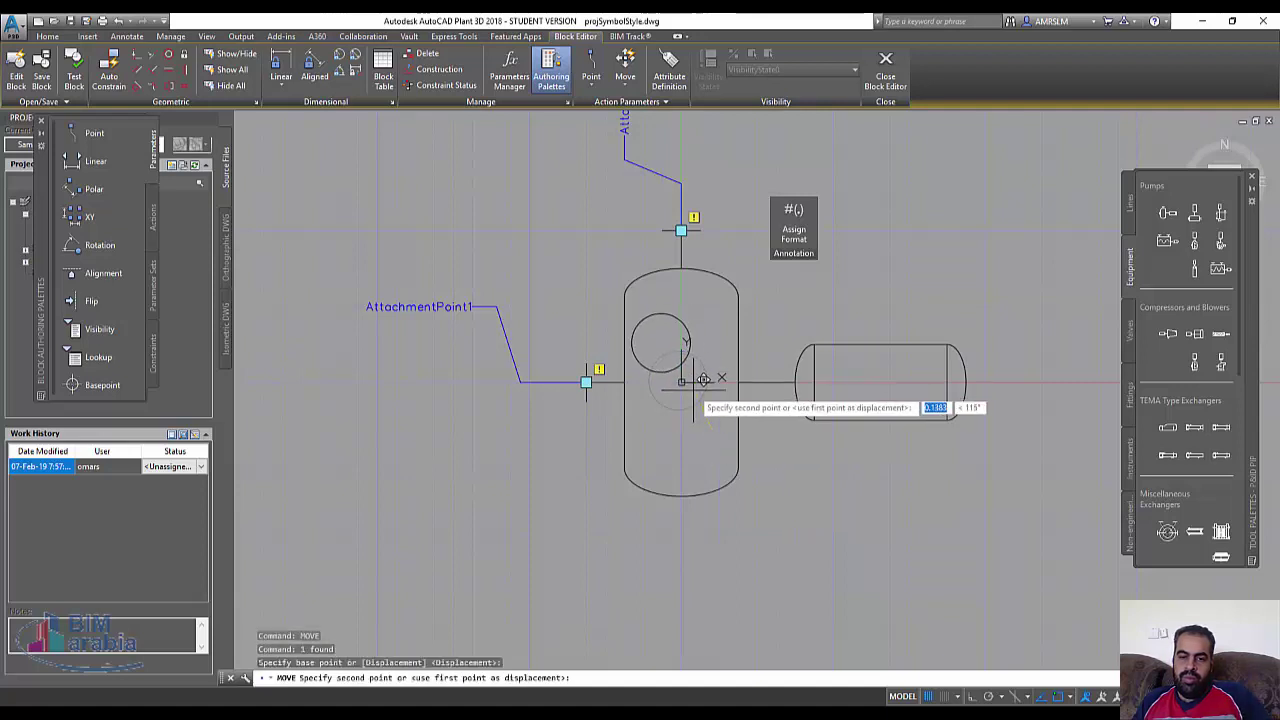
{"action": "left_click", "coordinate": [695, 336]}
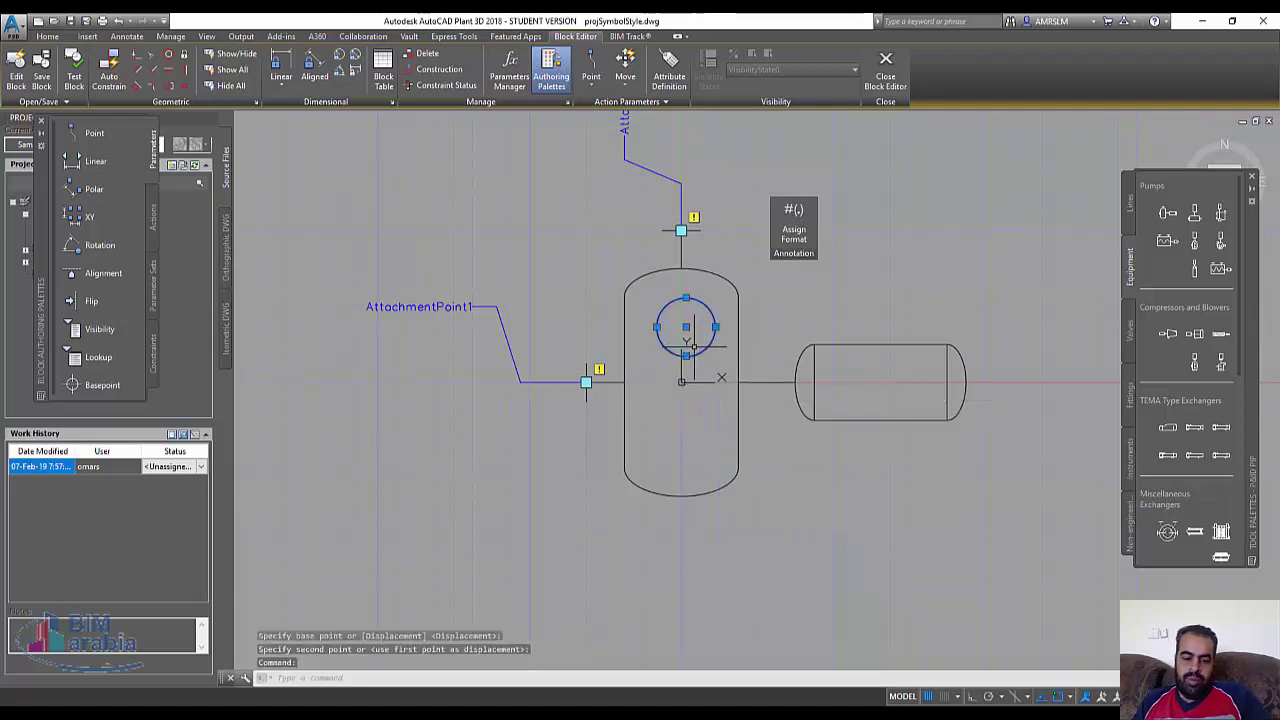
Copy the circle straight down with Ortho below the first, then close the Block Editor
{"action": "type", "text": "co"}
{"action": "key", "text": "Return"}
{"action": "left_click", "coordinate": [692, 364]}
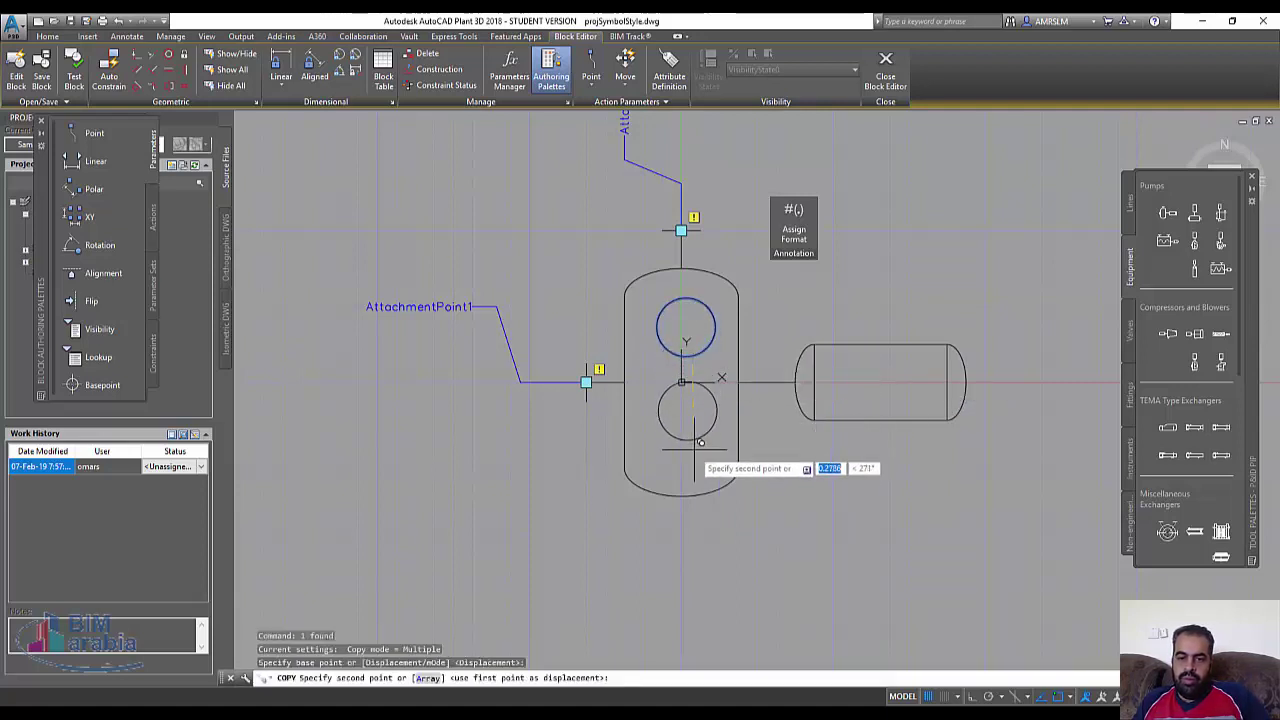
{"action": "key", "text": "F8"}
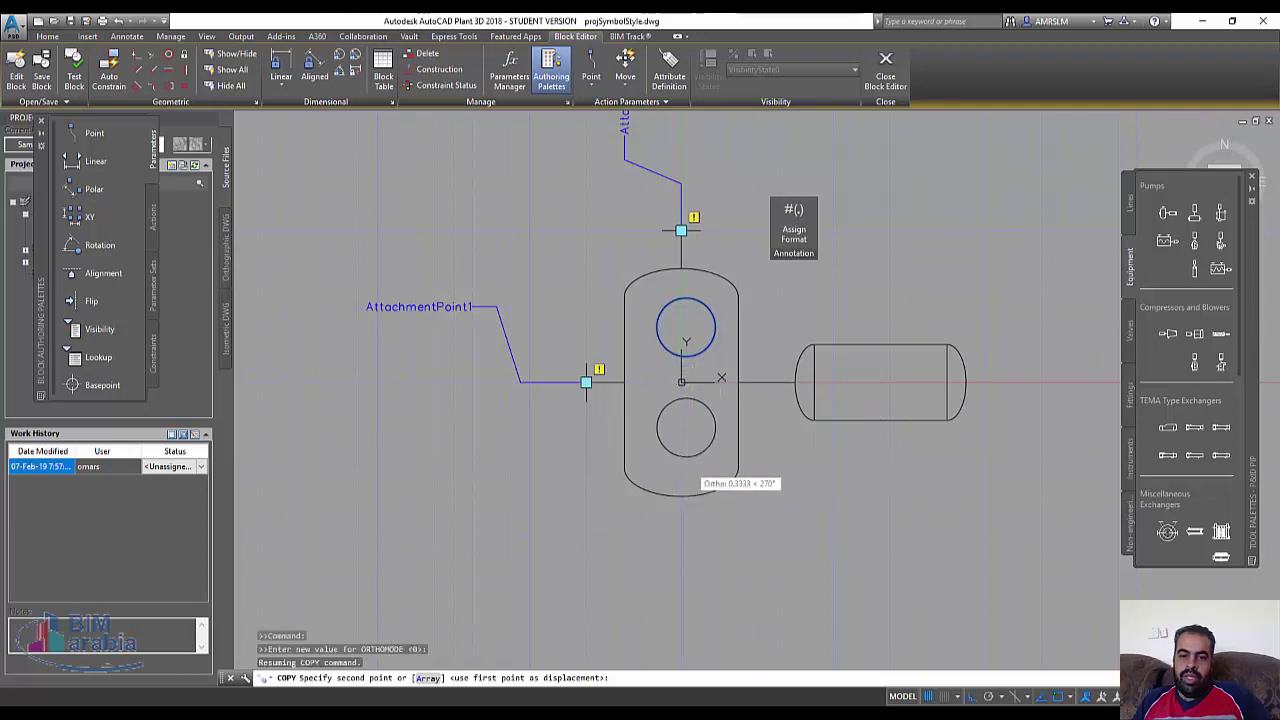
{"action": "left_click", "coordinate": [690, 470]}
{"action": "key", "text": "Escape"}
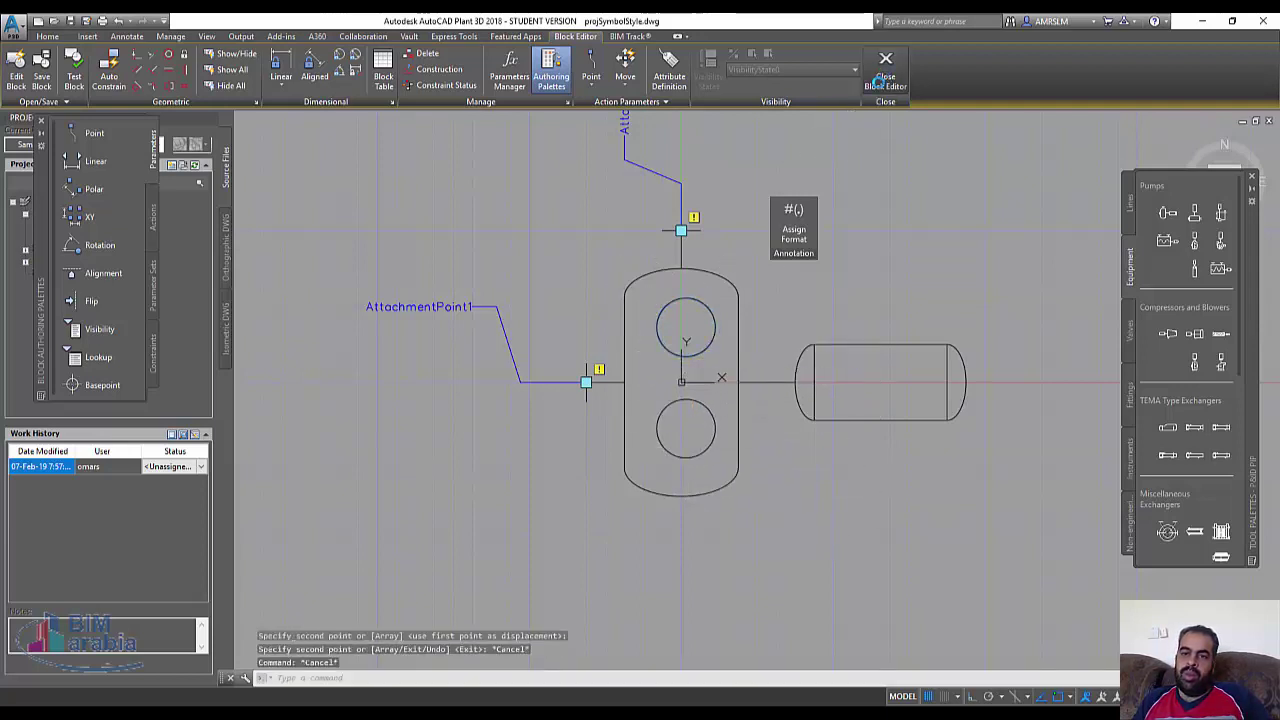
{"action": "left_click", "coordinate": [877, 83]}
Save the symbol changes, add Horizontal Centrifugal Pump Style to the tool palette, and apply
{"action": "left_click", "coordinate": [588, 350]}
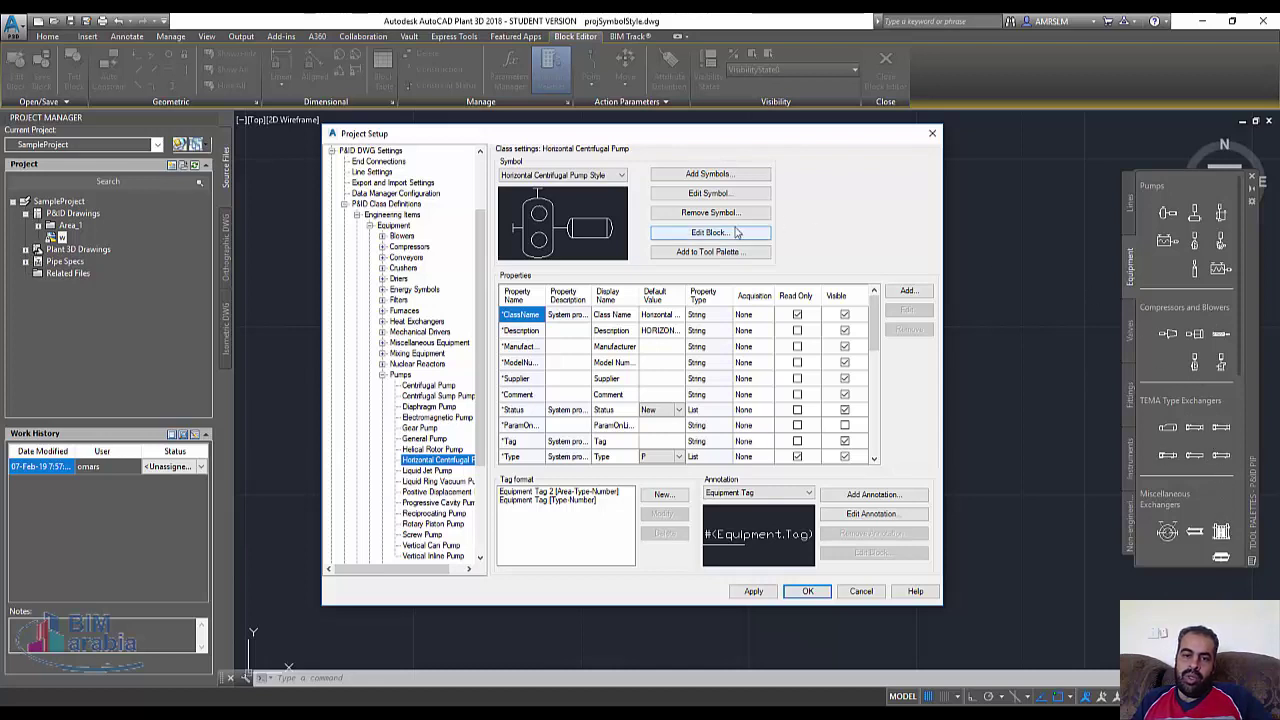
{"action": "left_click", "coordinate": [720, 253]}
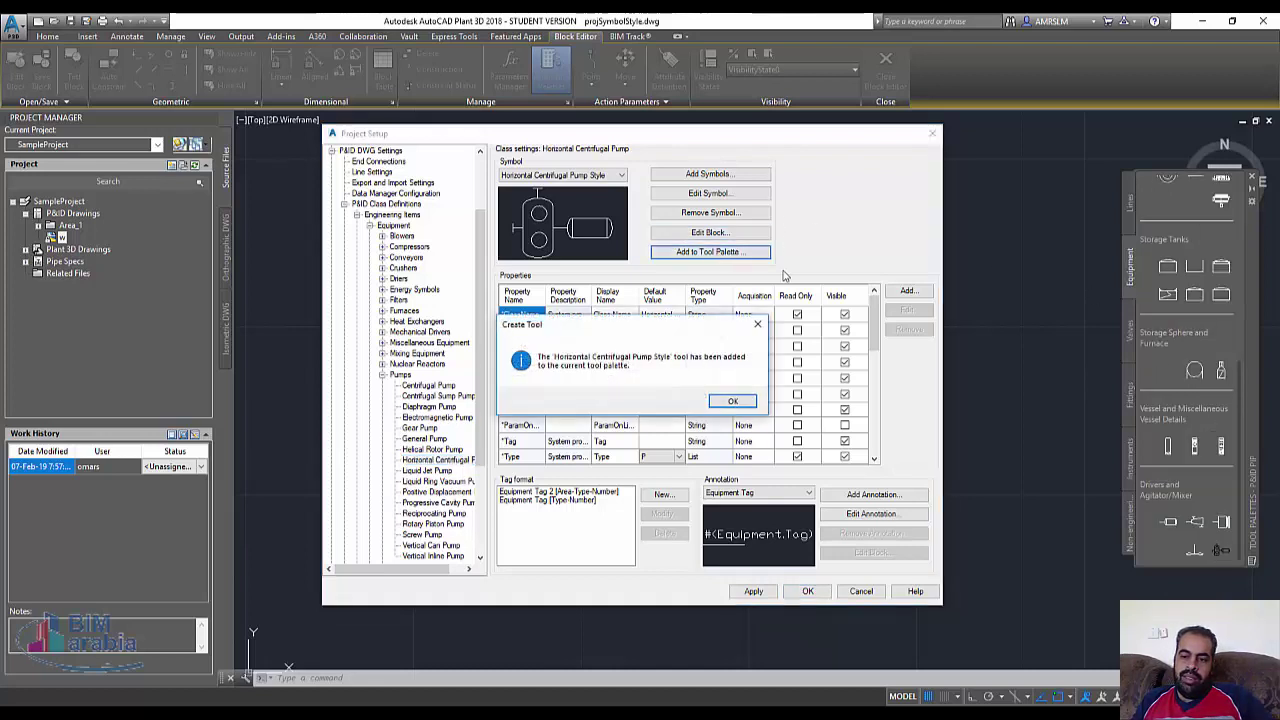
{"action": "left_click", "coordinate": [732, 402]}
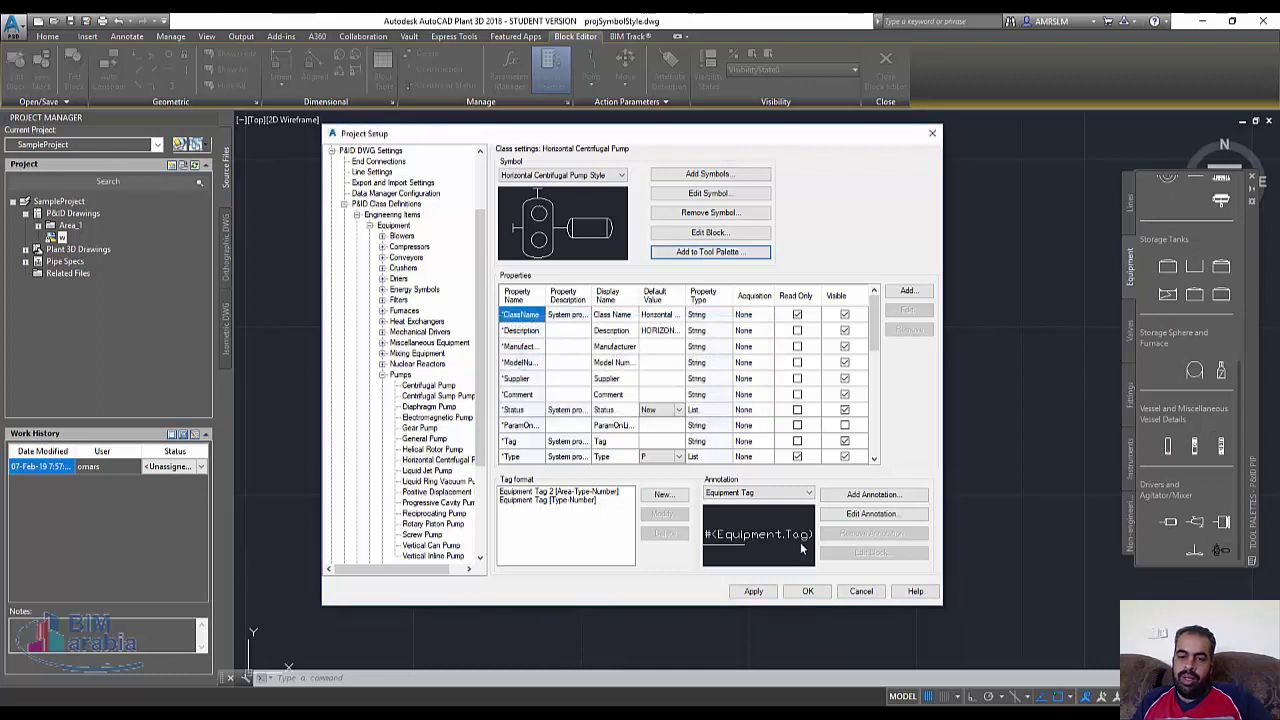
{"action": "left_click", "coordinate": [755, 591]}
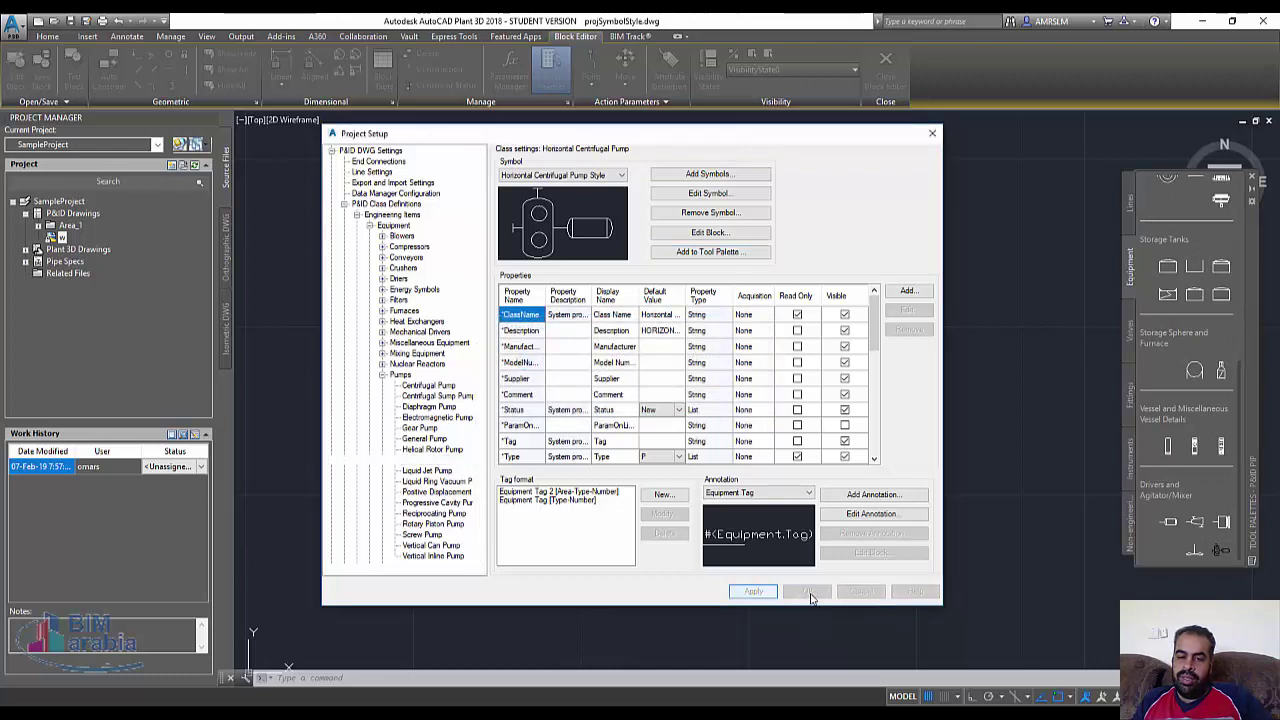
Close Project Setup, drag the new pump tool below-right of P-101, tag it P-222 and label it
{"action": "left_click", "coordinate": [808, 591]}
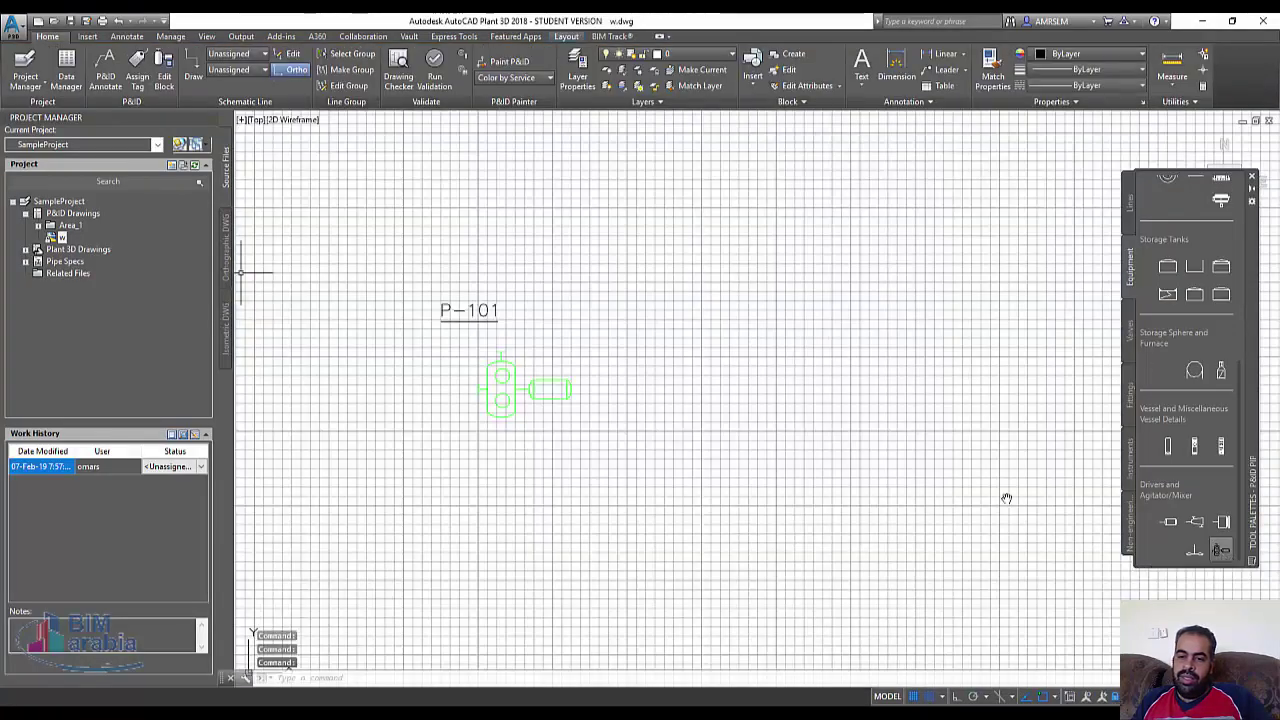
{"action": "left_click_drag", "start_coordinate": [1006, 498], "coordinate": [725, 470]}
{"action": "left_click", "coordinate": [519, 393]}
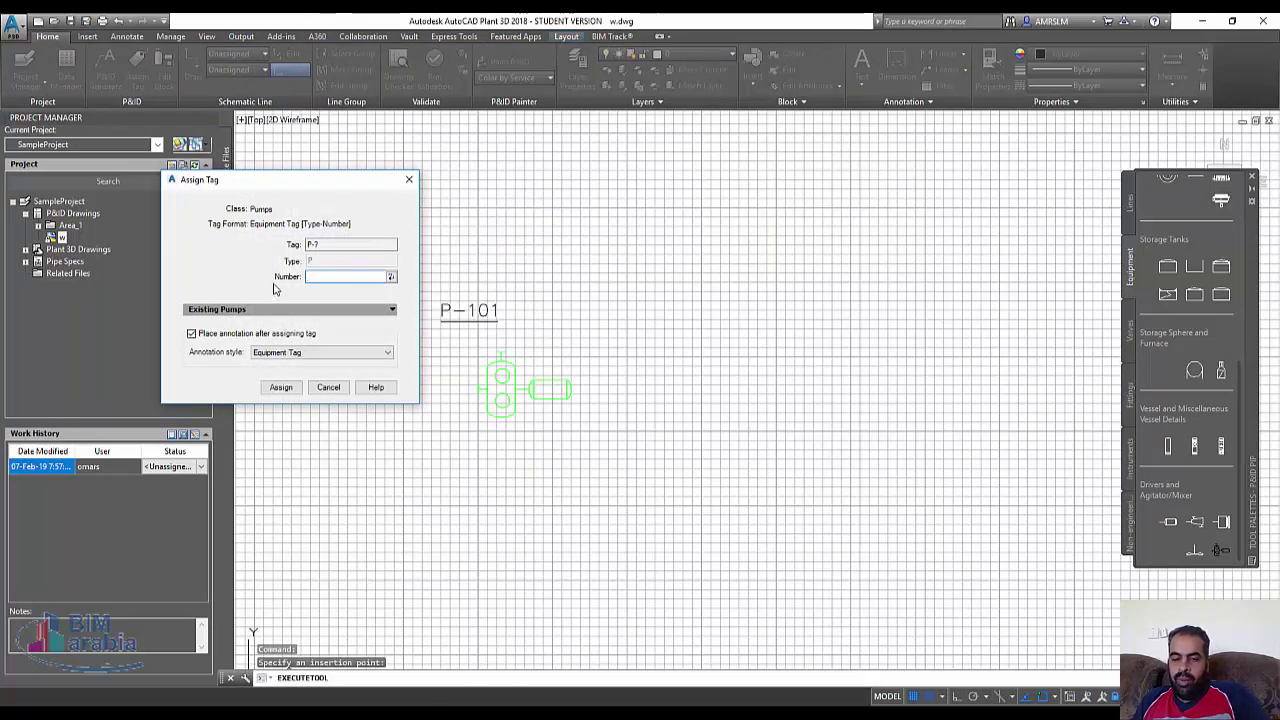
{"action": "type", "text": "222"}
{"action": "left_click", "coordinate": [281, 387]}
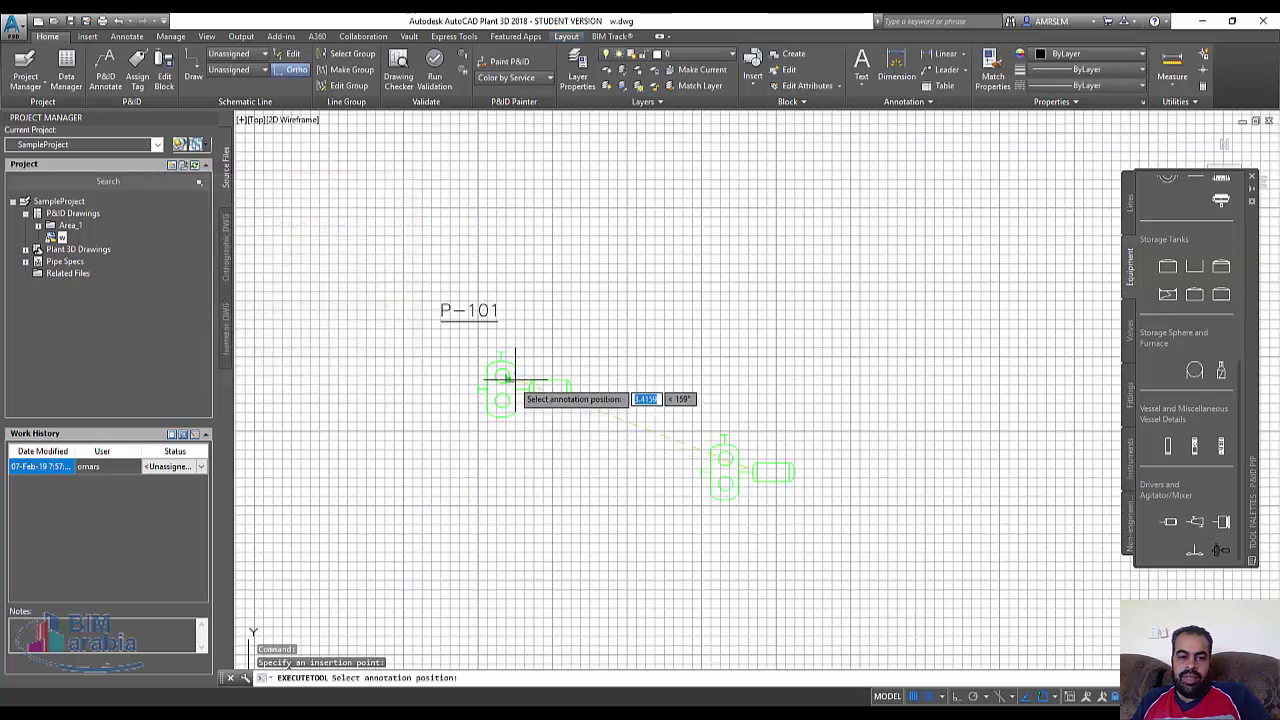
{"action": "left_click", "coordinate": [743, 403]}
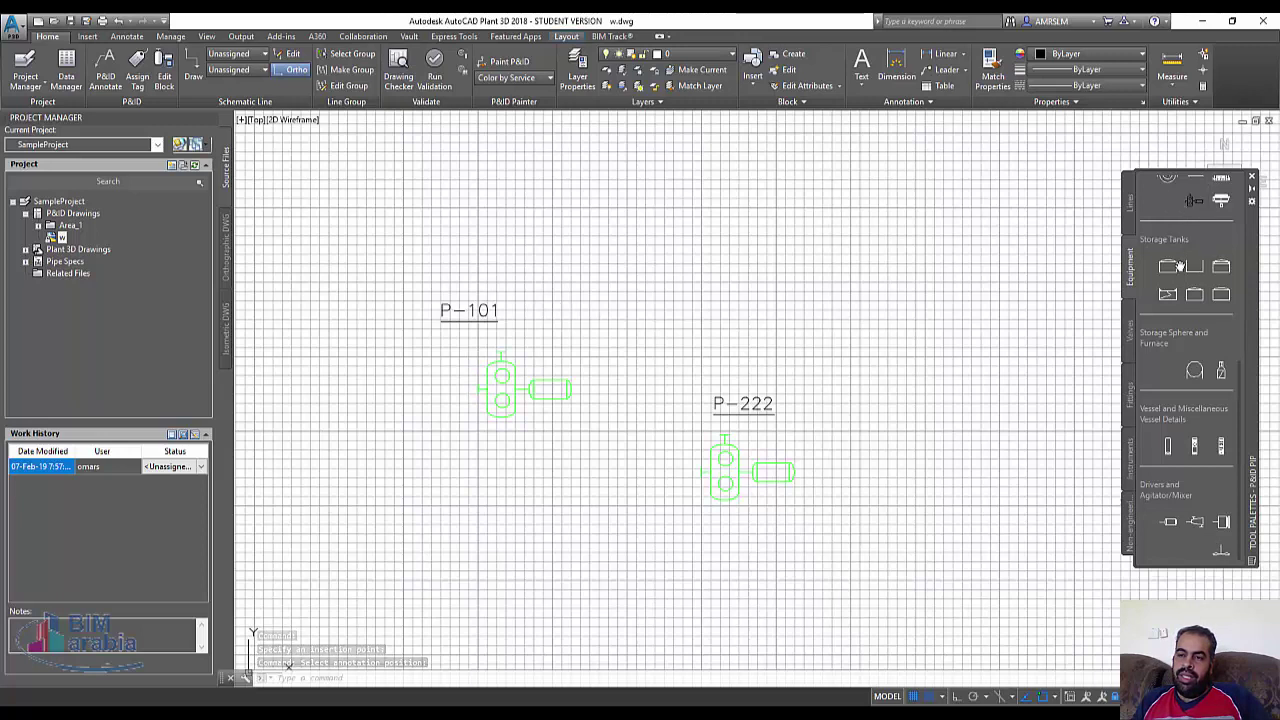
{"action": "scroll", "coordinate": [1180, 265], "scroll_direction": "up", "scroll_amount": 5}
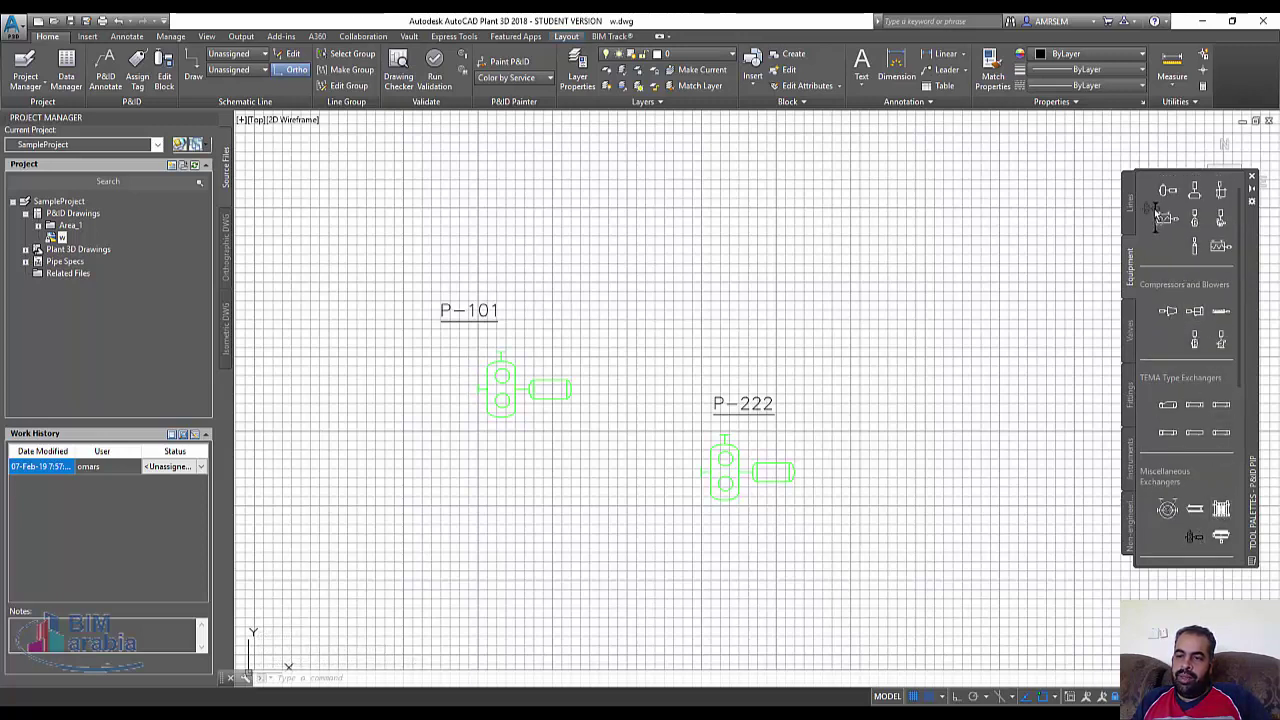
Select P-222 and view its alternative symbols, then cancel without swapping
{"action": "scroll", "coordinate": [1162, 250], "scroll_direction": "up", "scroll_amount": 1}
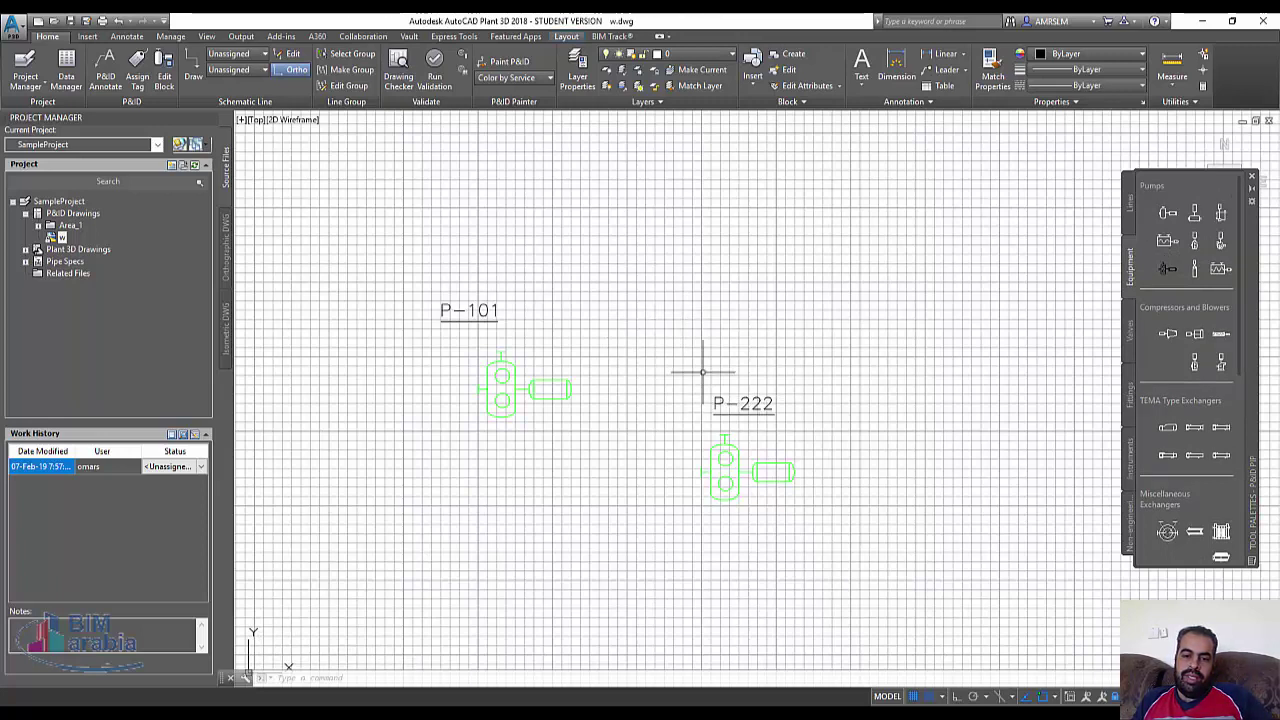
{"action": "left_click", "coordinate": [733, 462]}
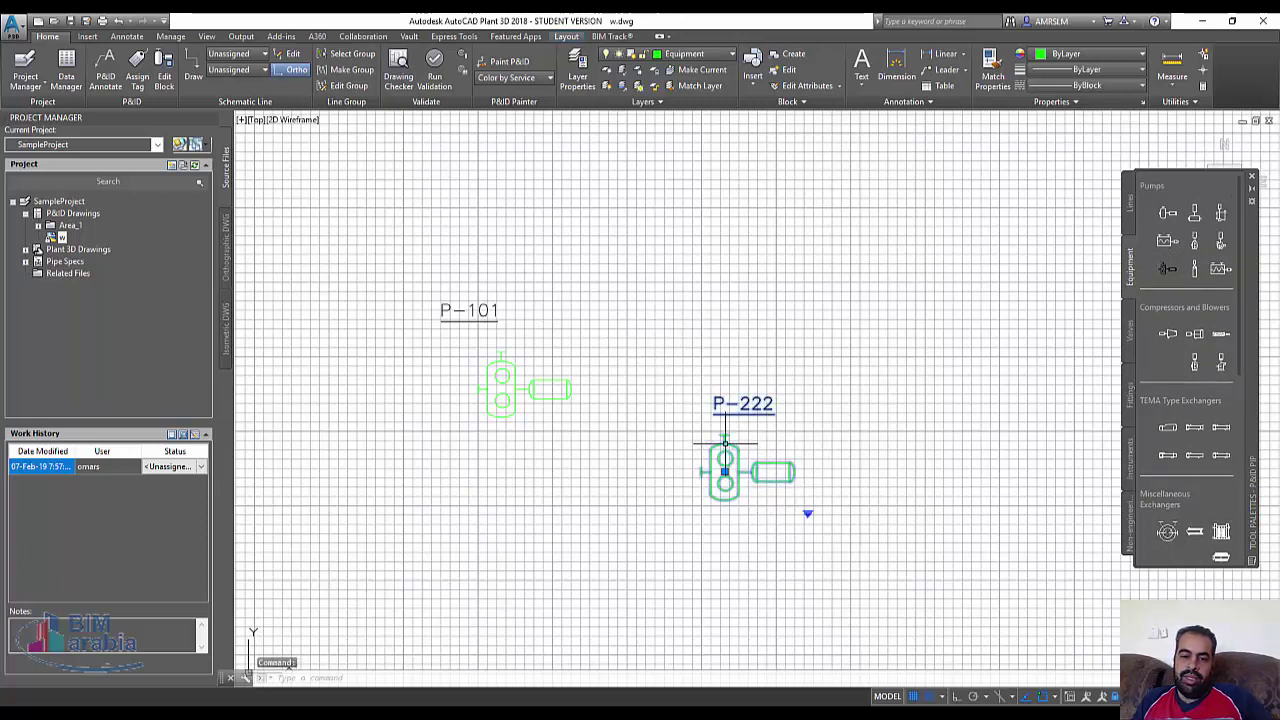
{"action": "left_click", "coordinate": [807, 513]}
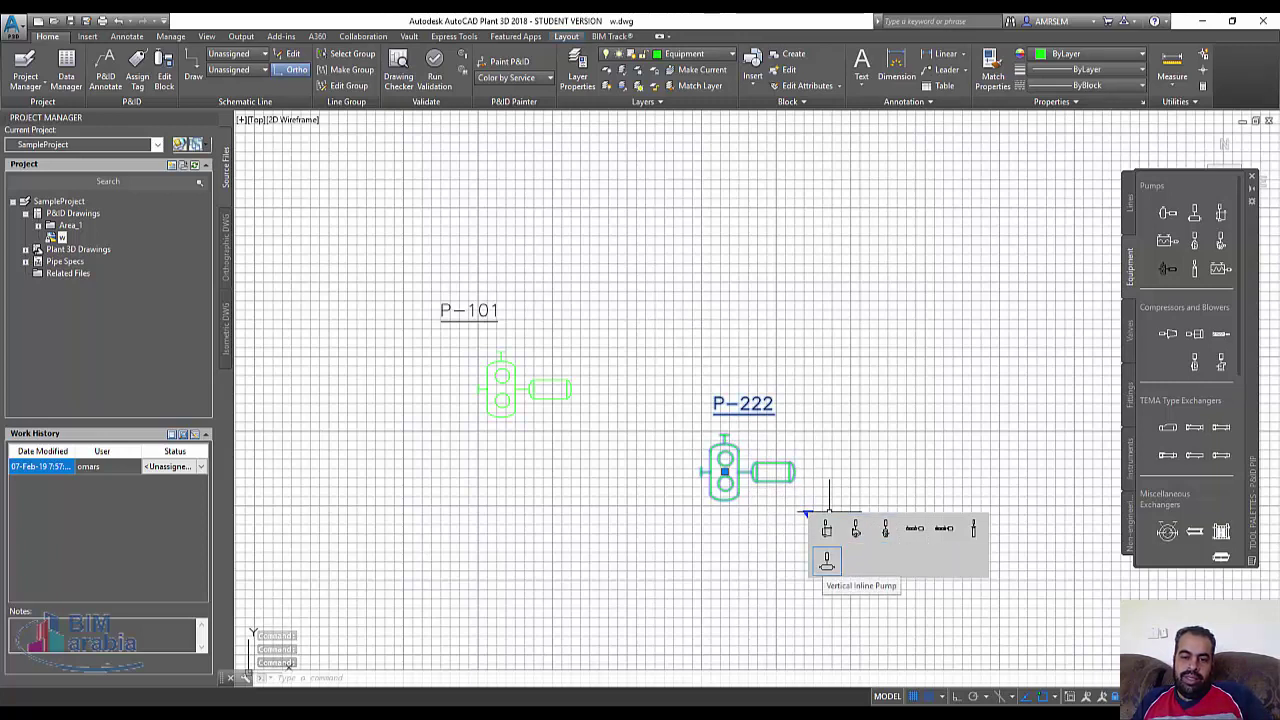
{"action": "key", "text": "Escape"}
{"action": "key", "text": "Escape"}
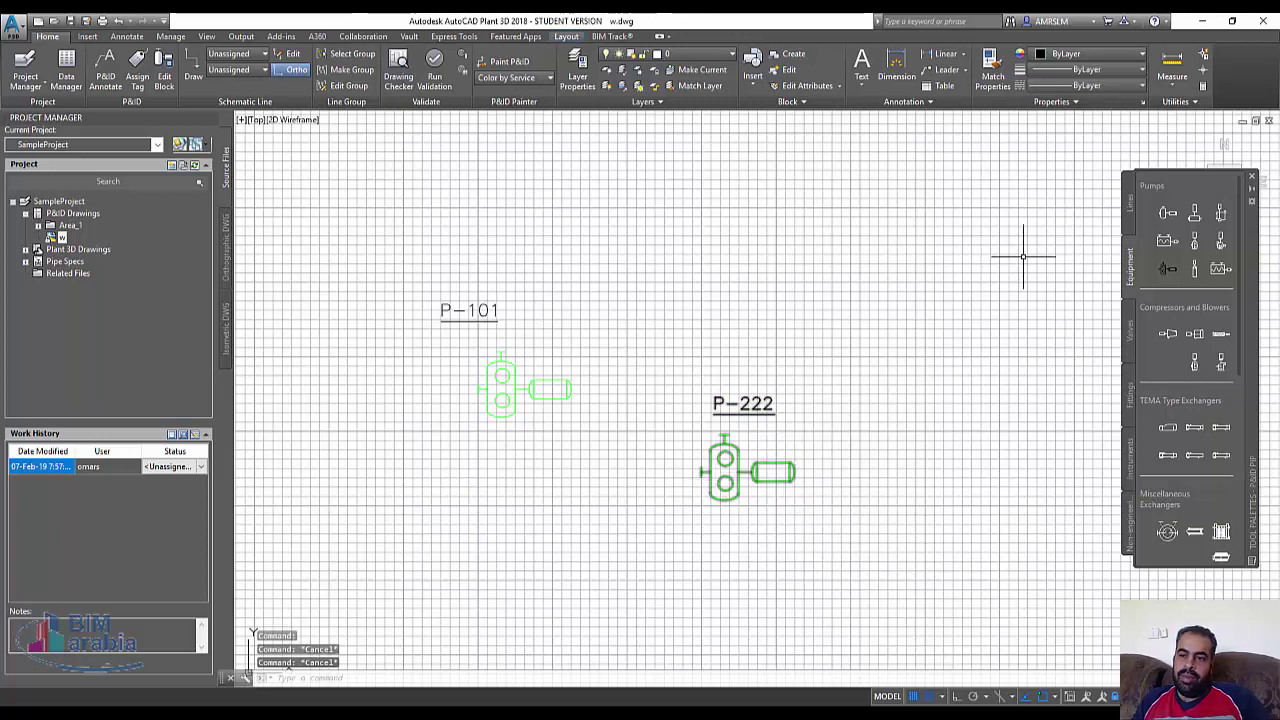
Start a primary pipe line from the Lines palette at P-101's top nozzle
{"action": "left_click", "coordinate": [1130, 208]}
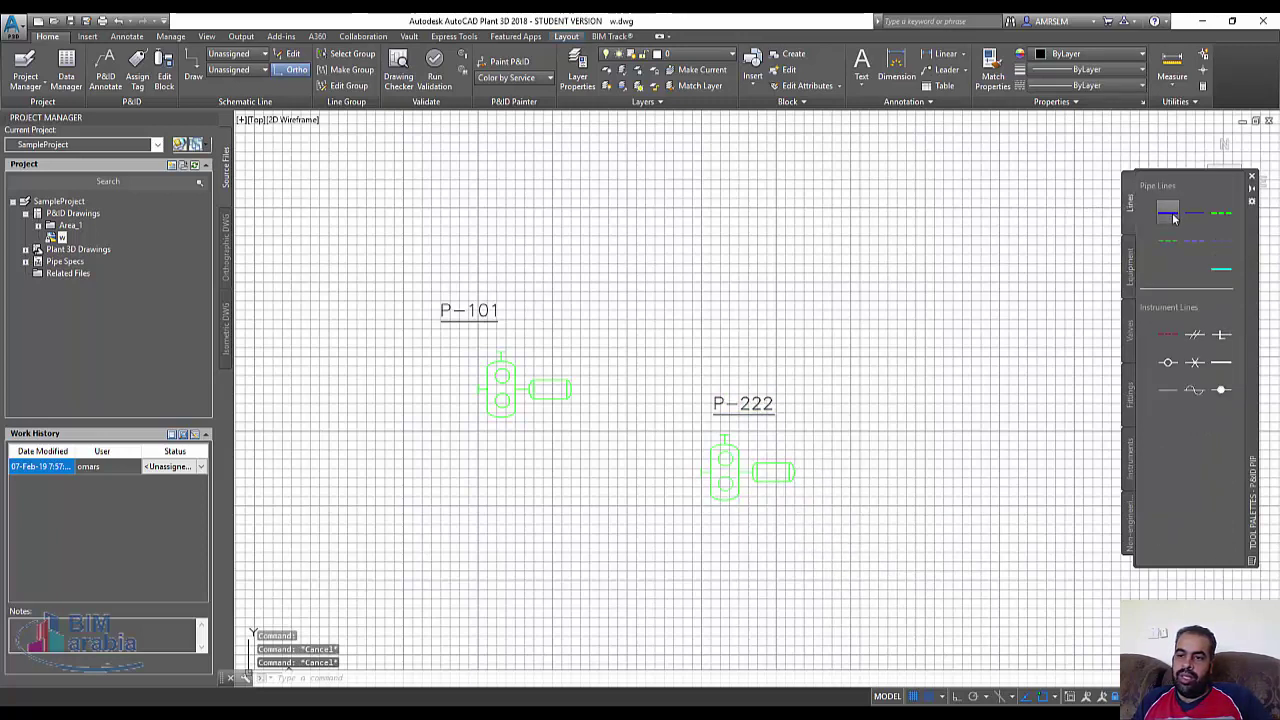
{"action": "left_click", "coordinate": [1168, 210]}
{"action": "left_click", "coordinate": [501, 353]}
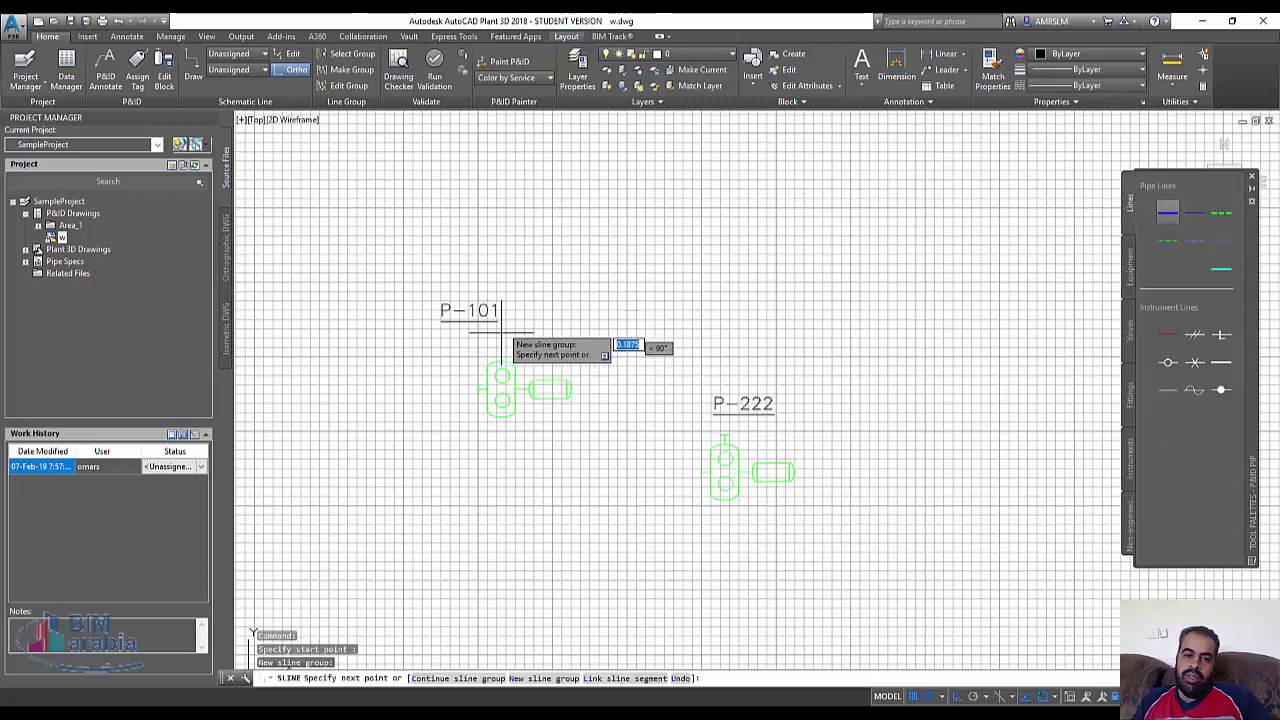